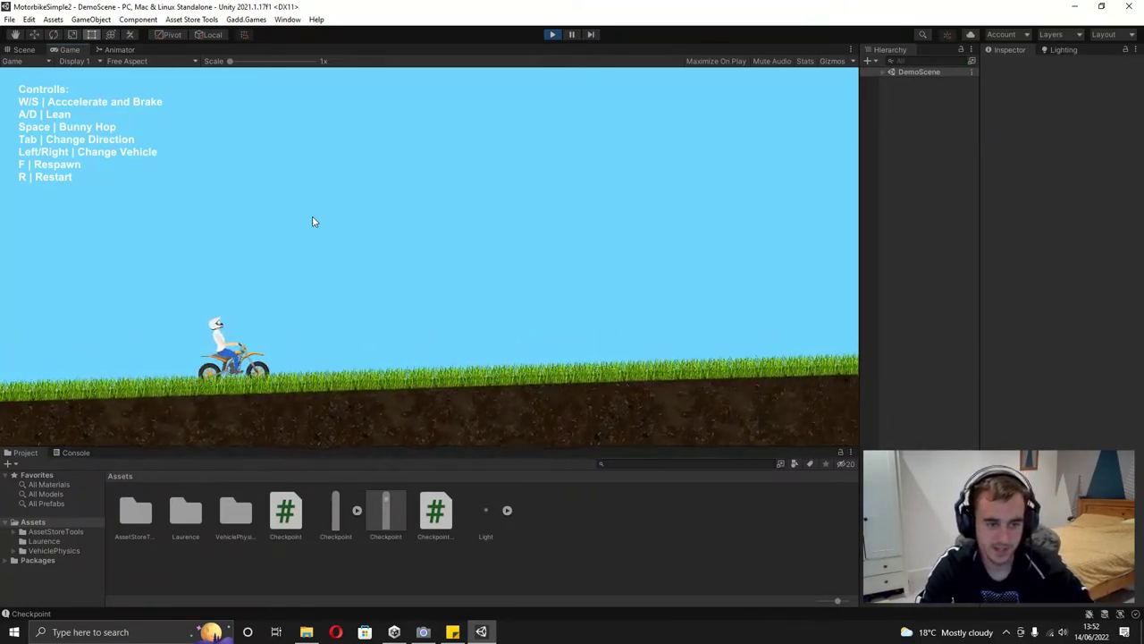
Step: Test-drive the motorbike in the running demo scene, switch to the red car and drive it
key(w)
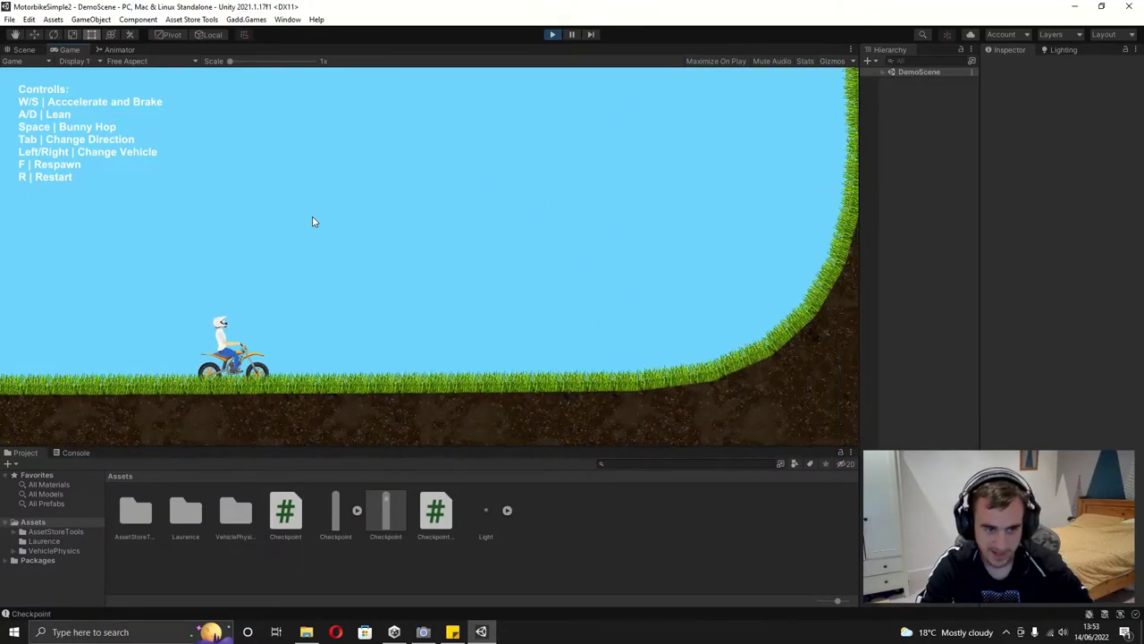
key(Right)
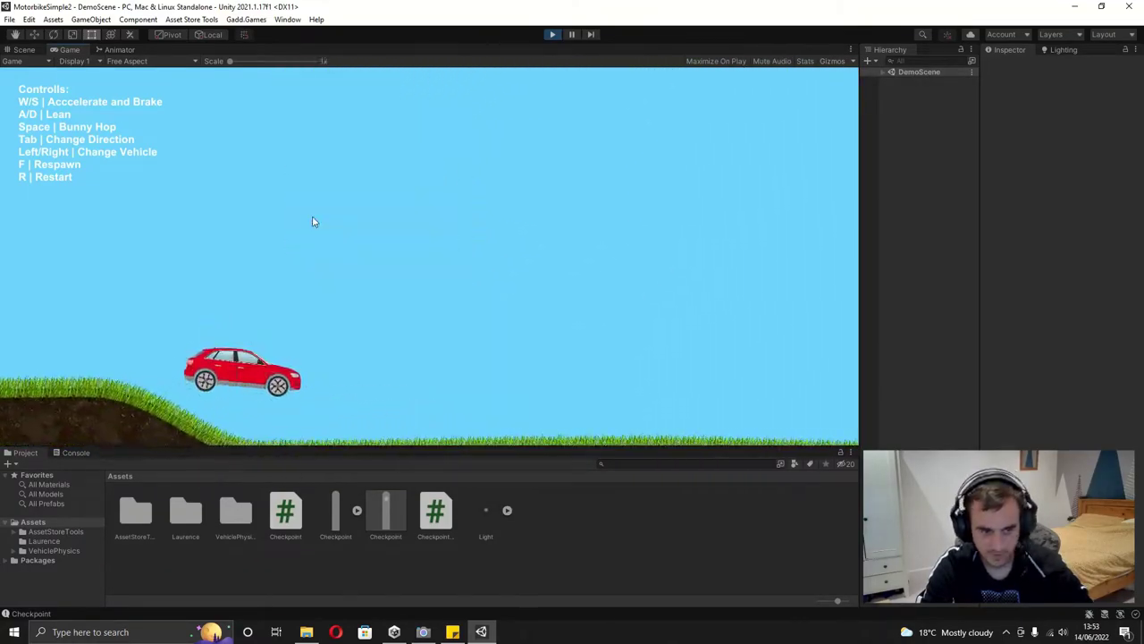
key(w)
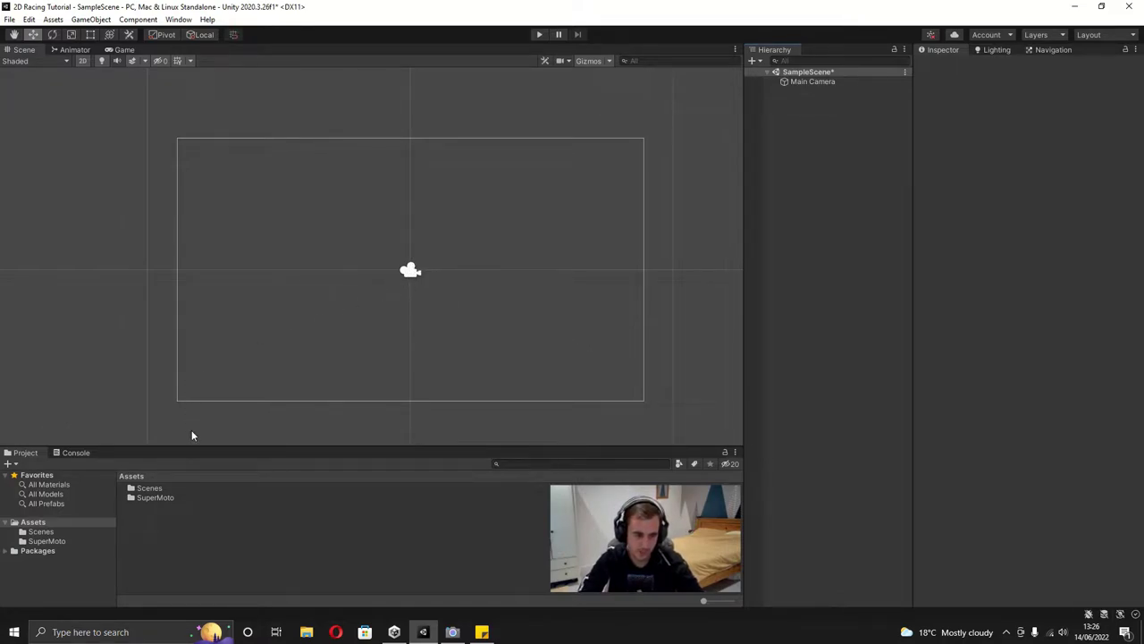
Step: Place the SuperMotoFrame, SuperMotoFrontWheel and SuperMotoRearWheel sprites from the SuperMoto folder into the scene, inside the camera frame
double_click(154, 498)
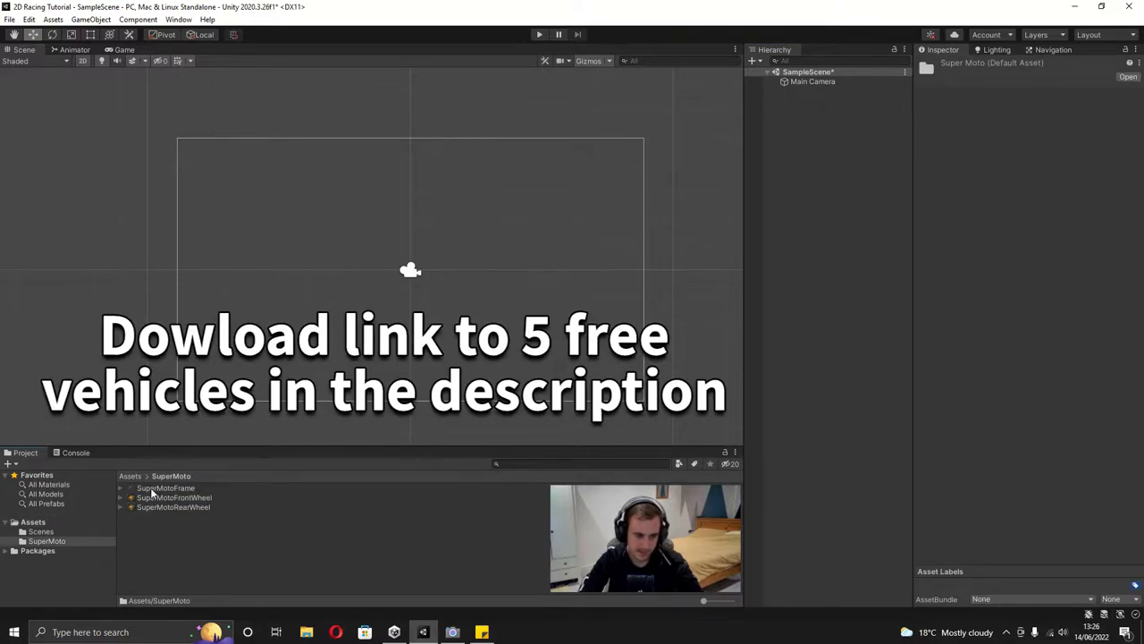
drag(157, 488, 294, 245)
drag(165, 498, 305, 254)
drag(208, 506, 272, 255)
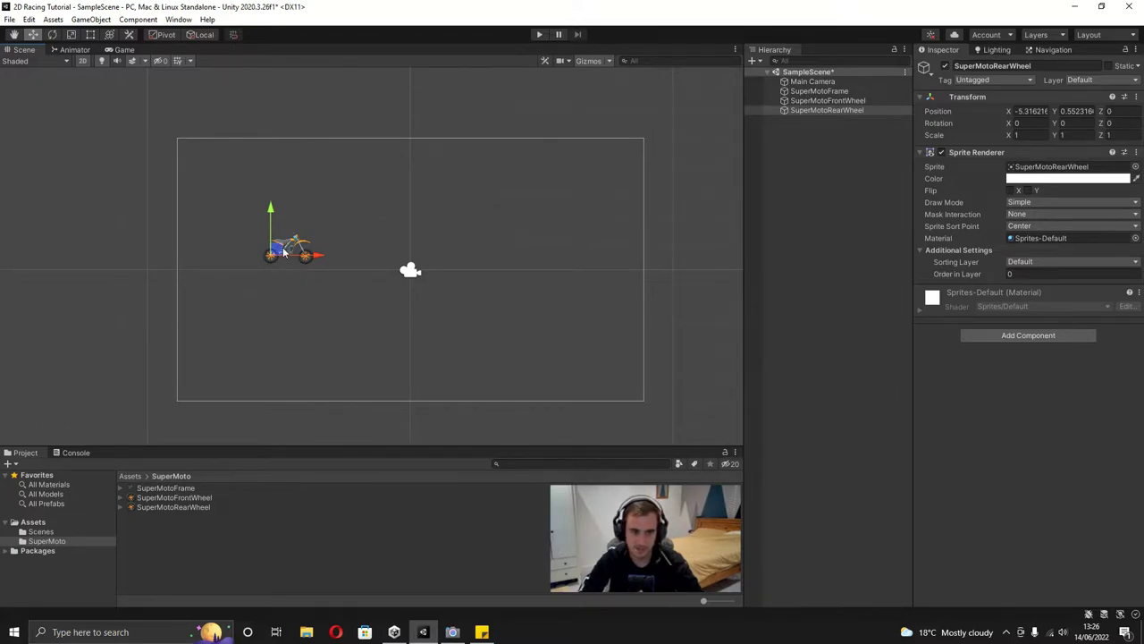
Step: Move the motorbike frame away from the wheels to about X -4.878, Y 0.447
scroll(298, 271, up, 10)
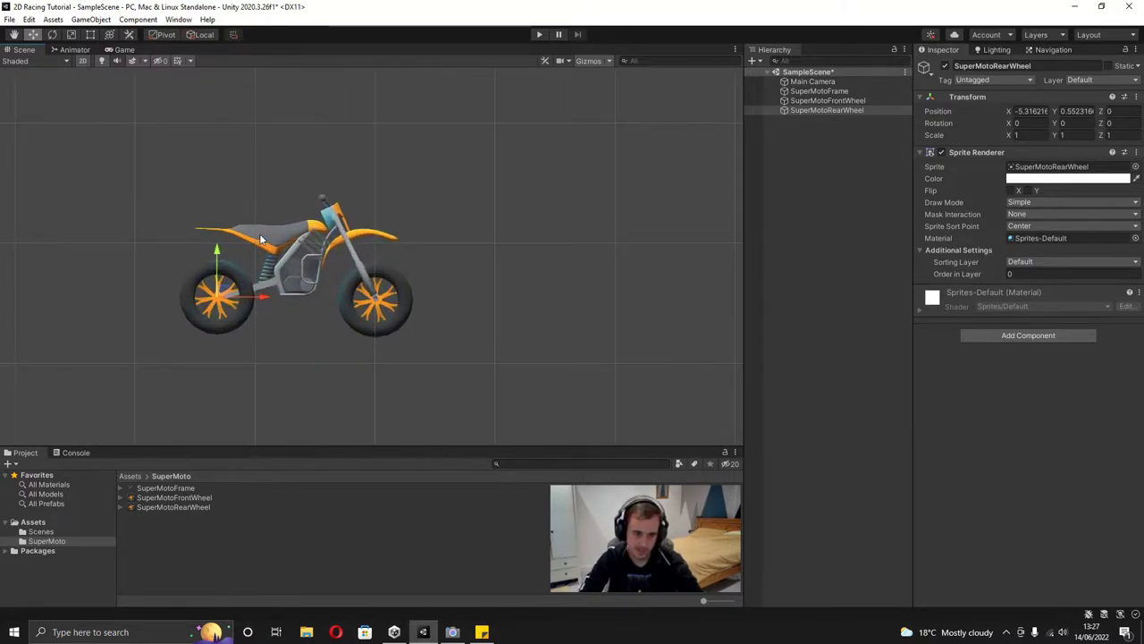
scroll(268, 232, up, 3)
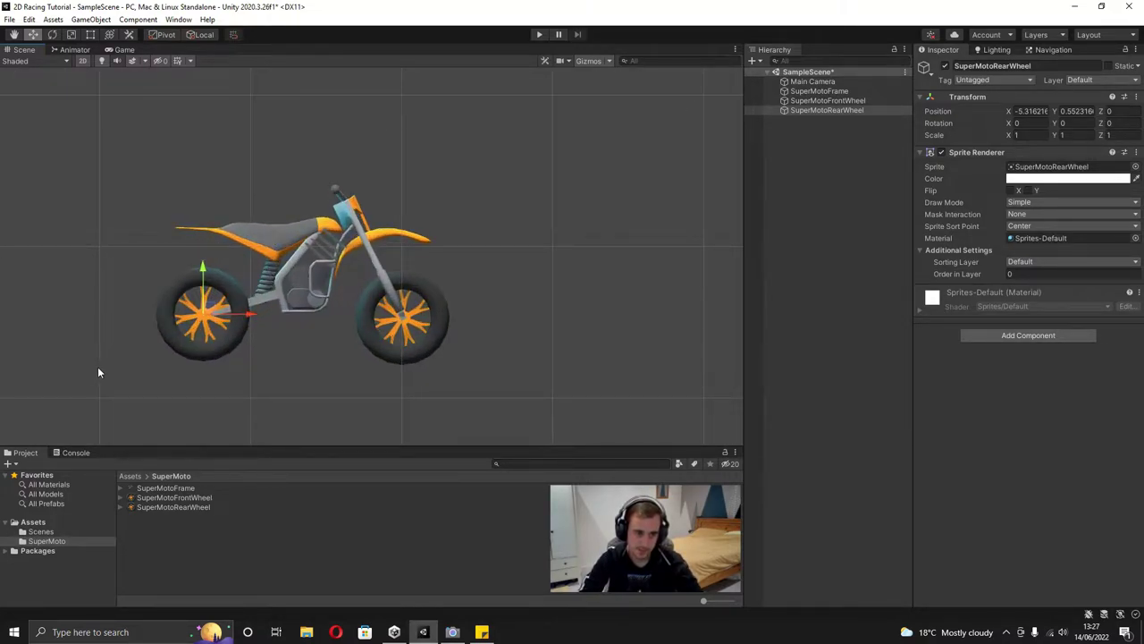
click(285, 228)
drag(351, 287, 274, 324)
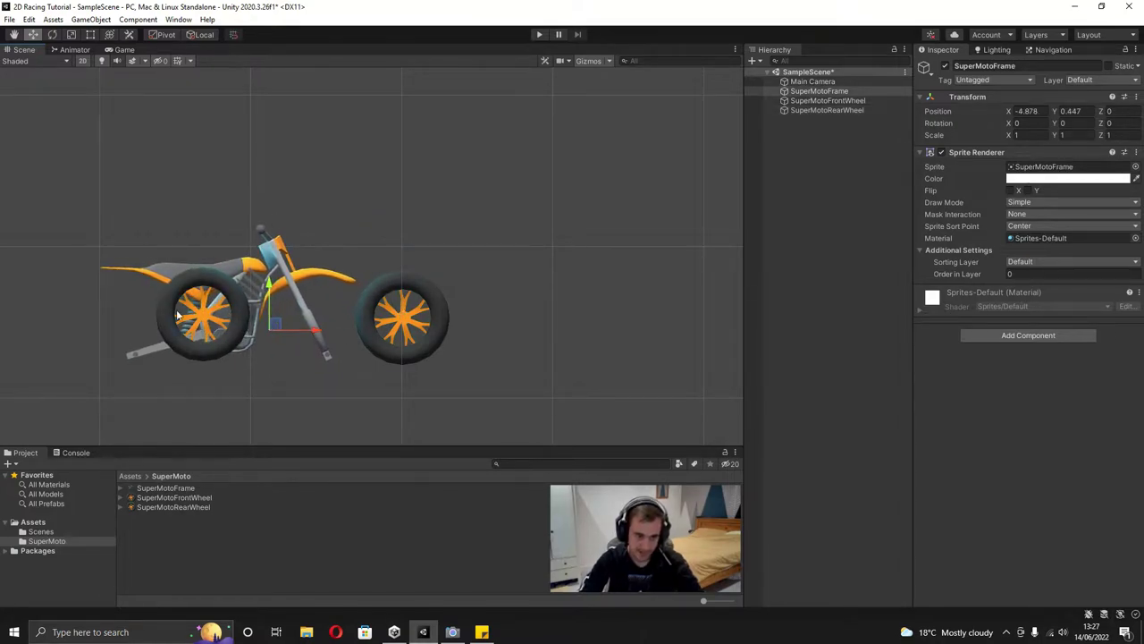
Step: Set the SuperMotoFrame texture's Pixels Per Unit to 550 and apply the import settings
click(154, 489)
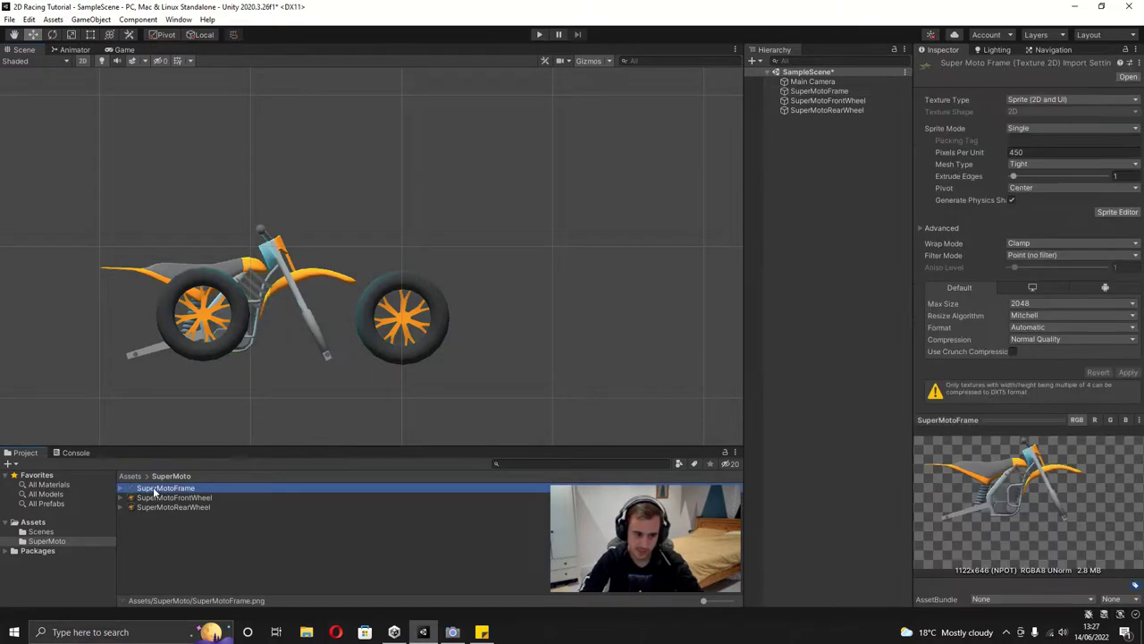
click(992, 153)
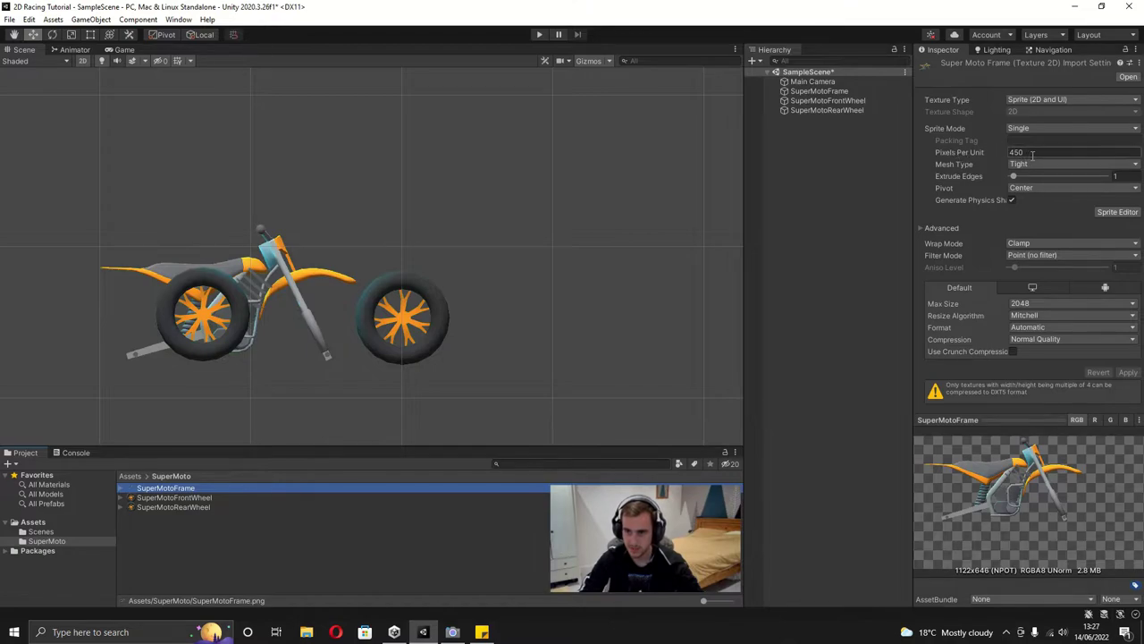
text(55)
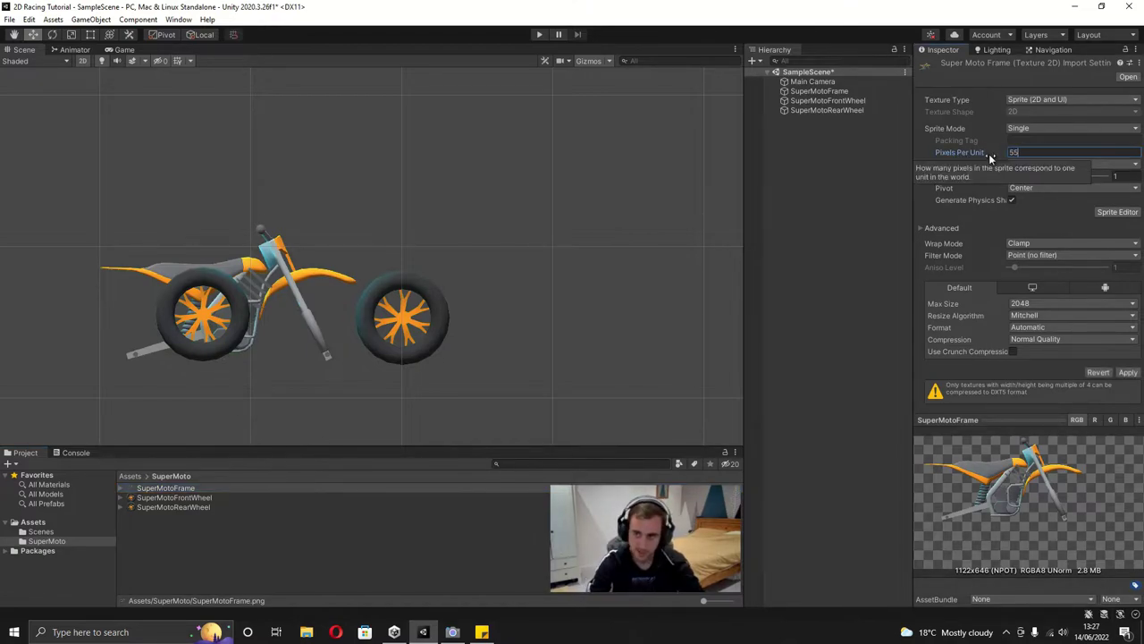
click(1127, 372)
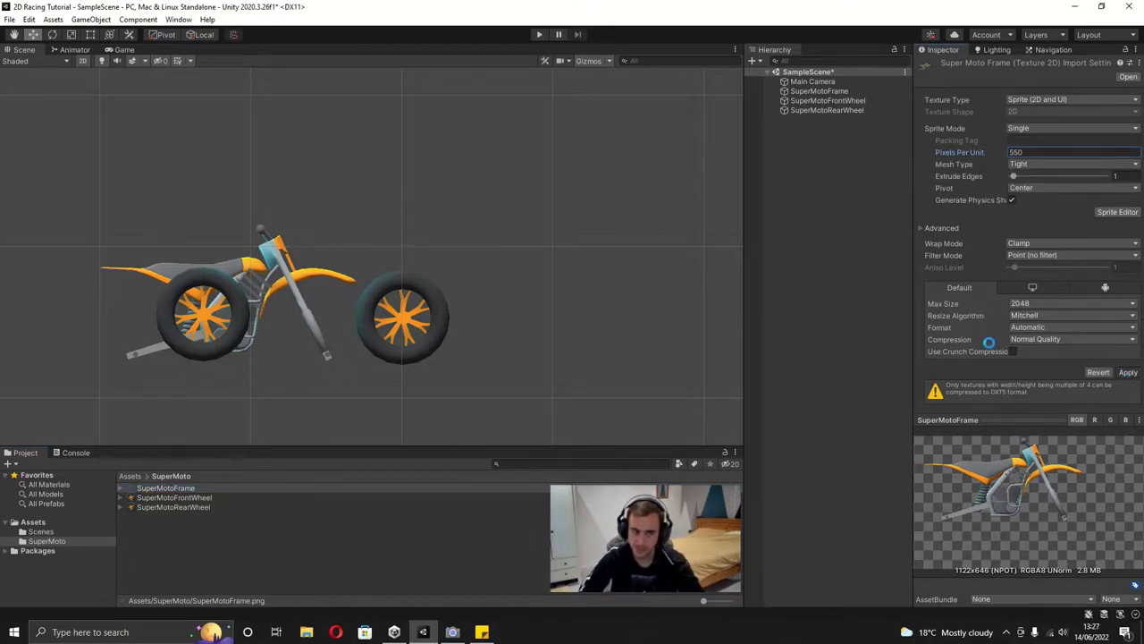
Step: Set the SuperMotoFrame texture's Pixels Per Unit back to 450 and apply the import settings
click(1040, 153)
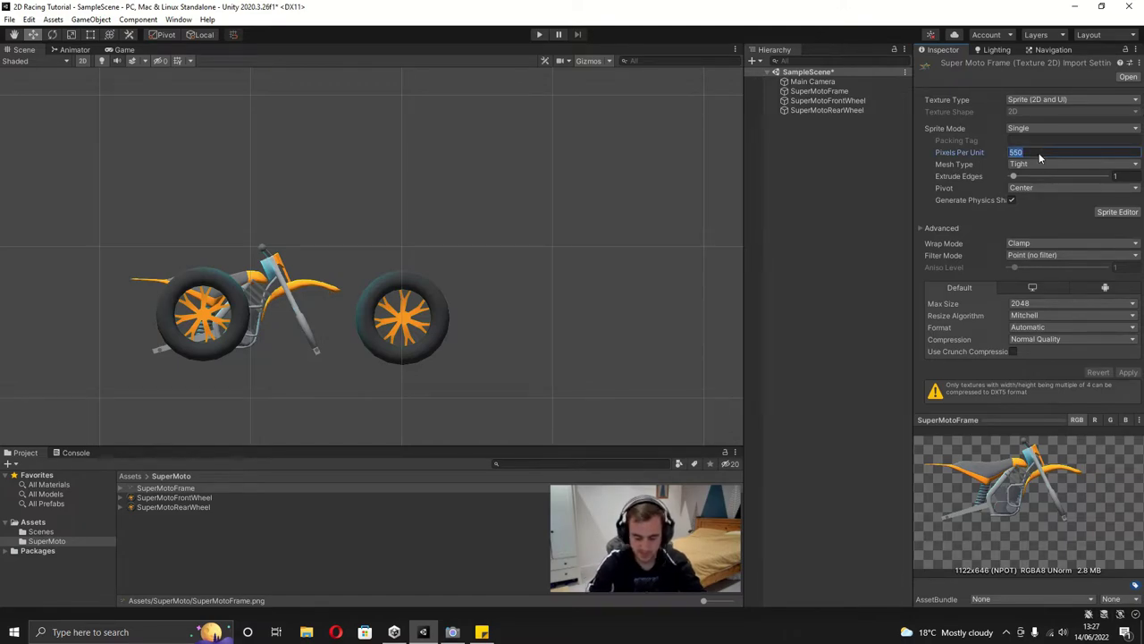
text(45)
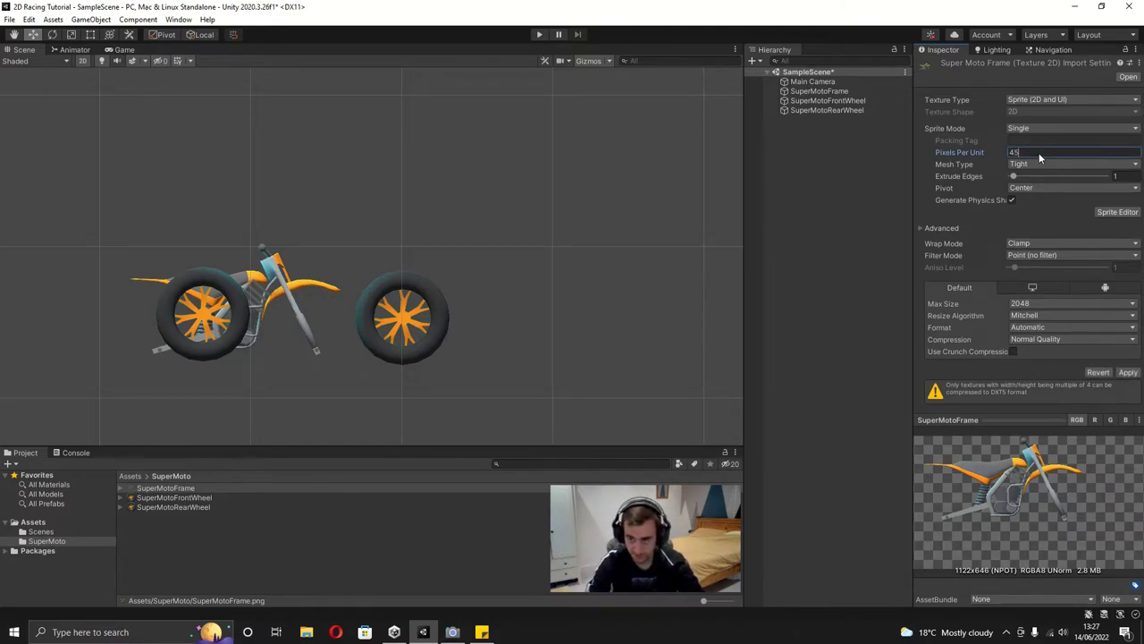
text(0)
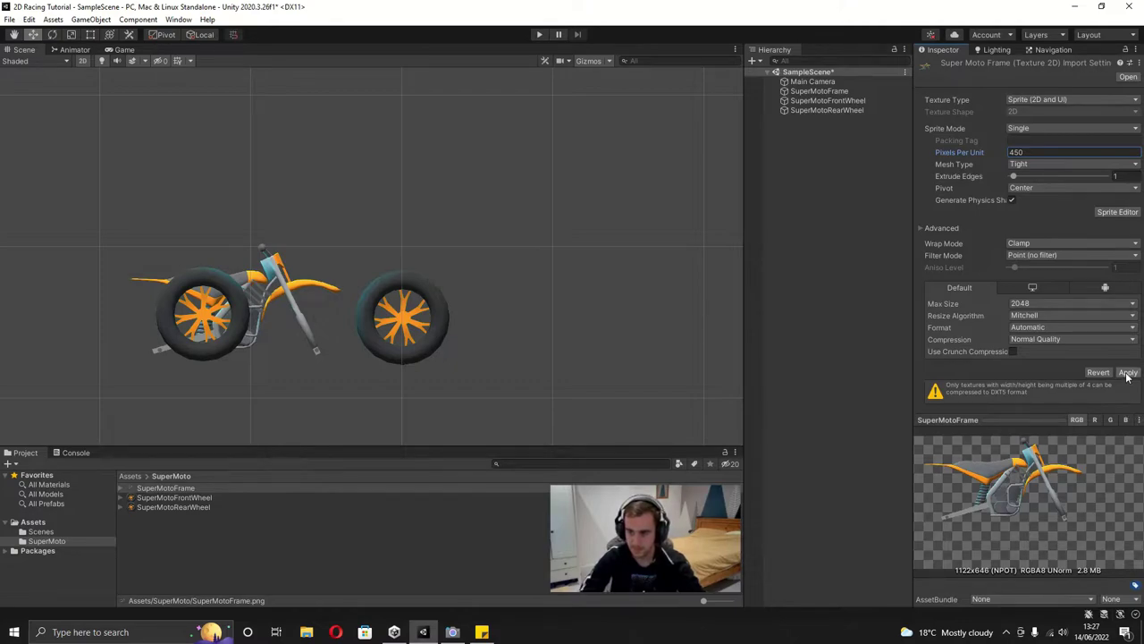
click(1127, 372)
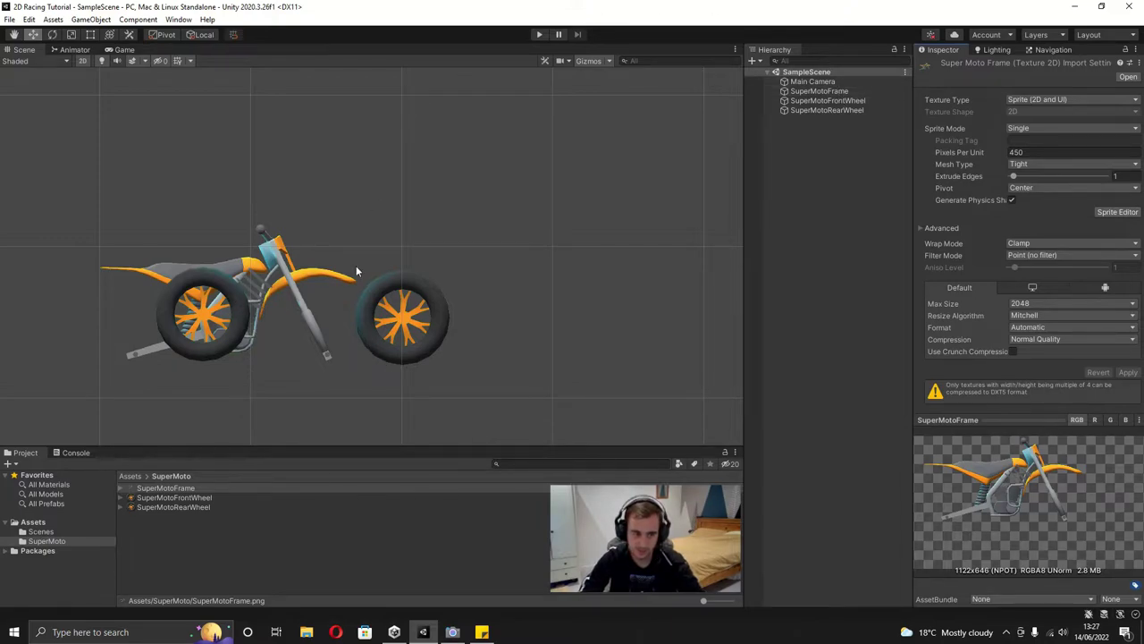
Step: Move the front wheel onto the fork end and the rear wheel onto the swingarm end at about X -5.795, Y 0.279
click(844, 102)
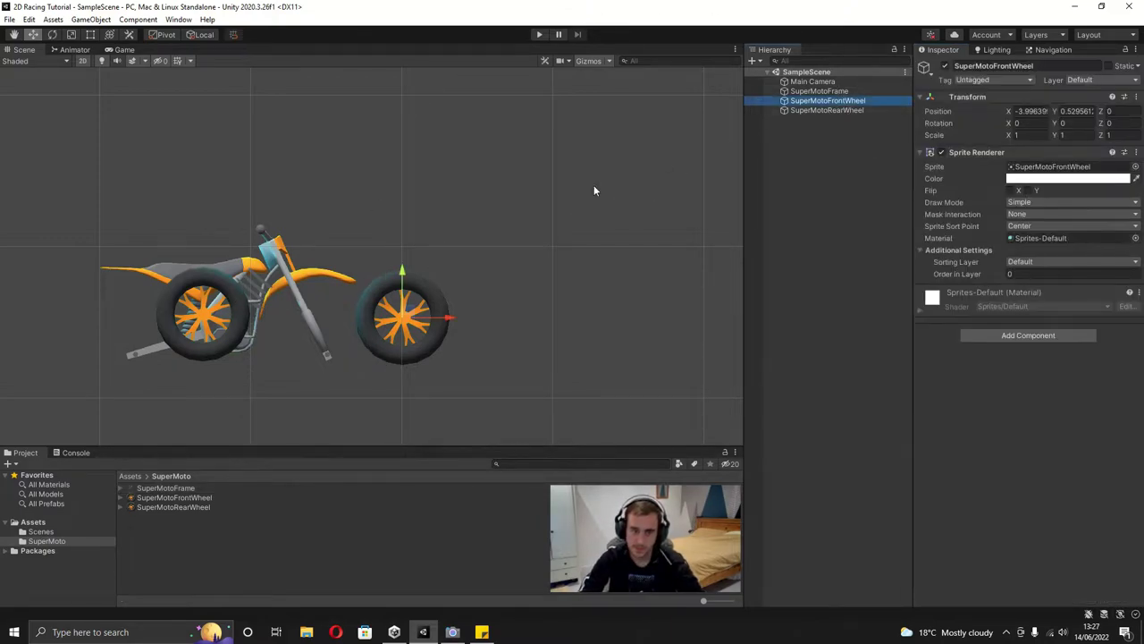
drag(415, 310, 335, 356)
click(827, 110)
drag(204, 313, 136, 353)
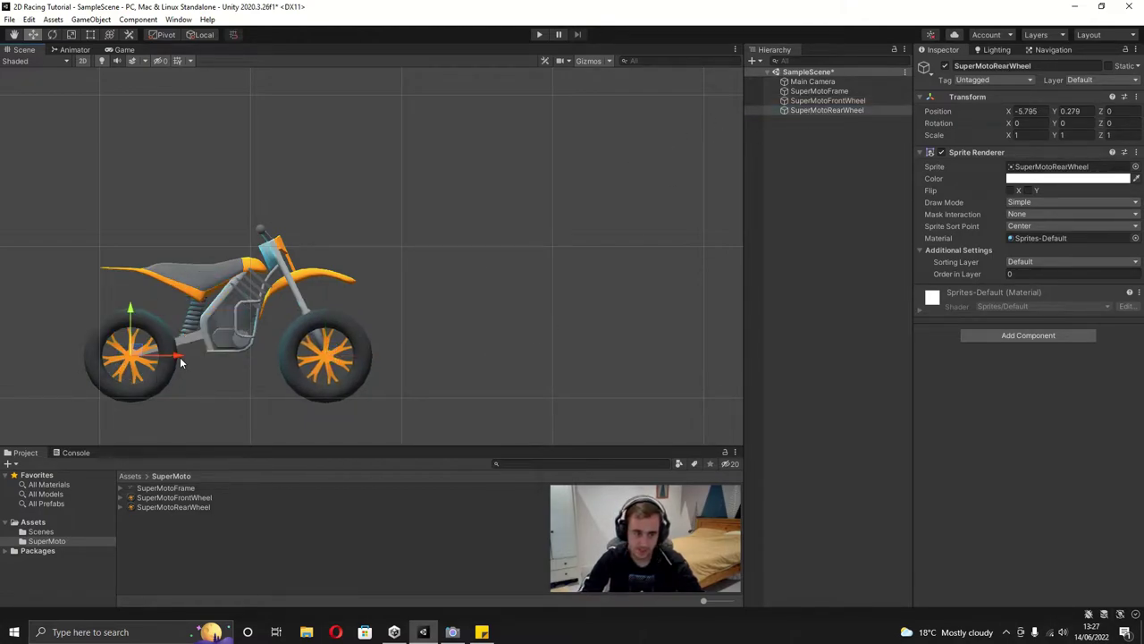
Step: Set Order in Layer to -1 for both wheels so they render behind the frame
ctrl+click(836, 101)
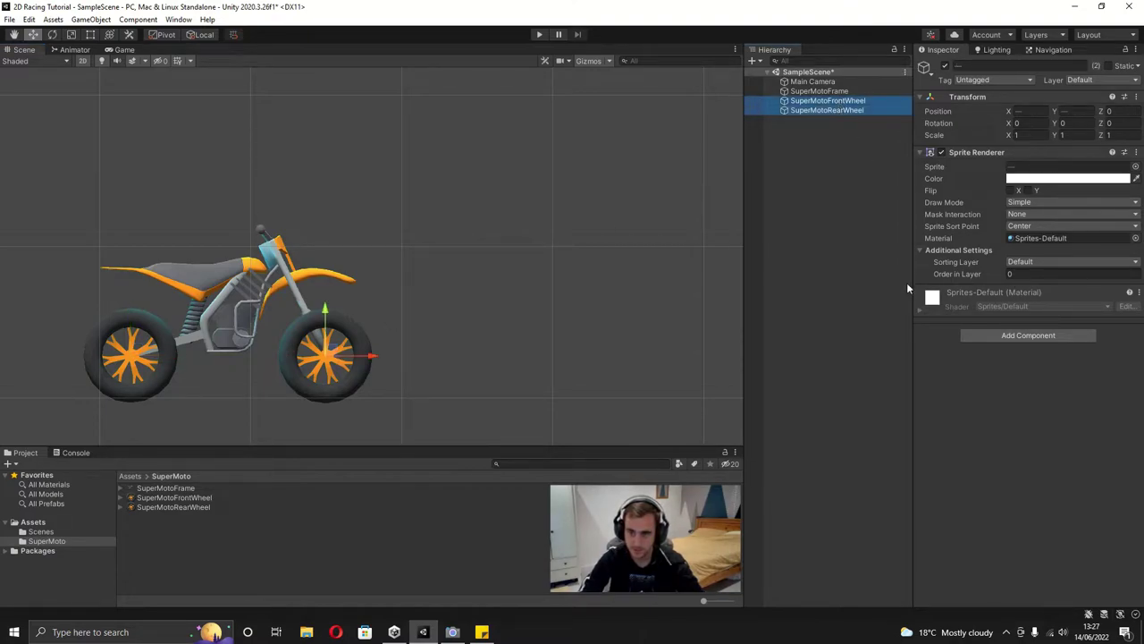
click(1029, 275)
text(-1)
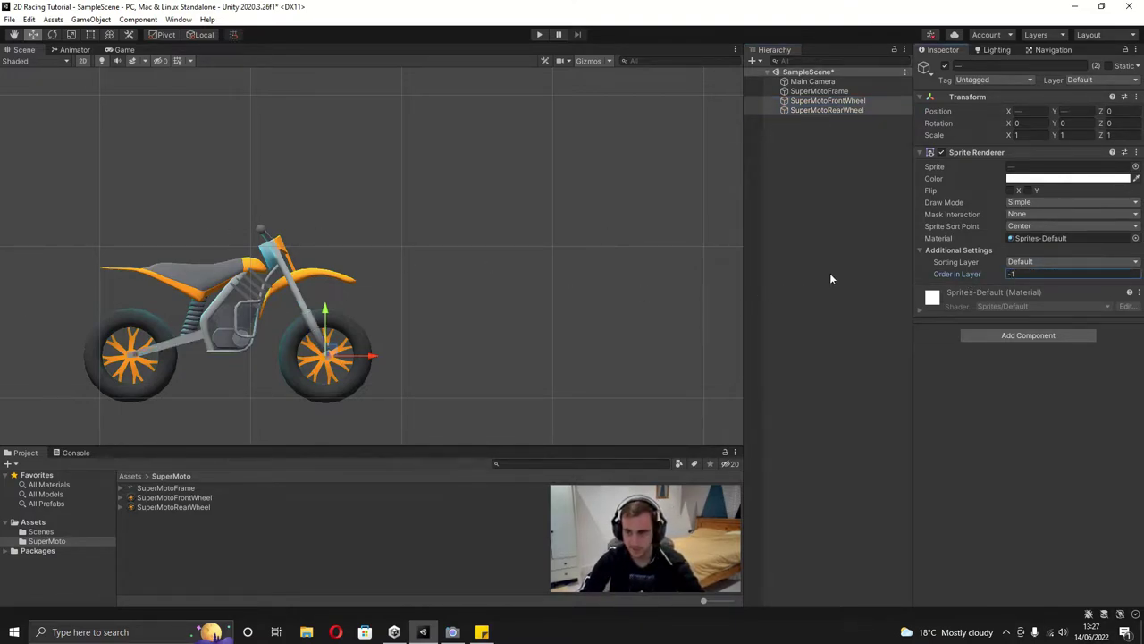
Step: Add a Circle Collider 2D and a Rigidbody 2D to both wheels
click(1005, 336)
text(circle)
key(Return)
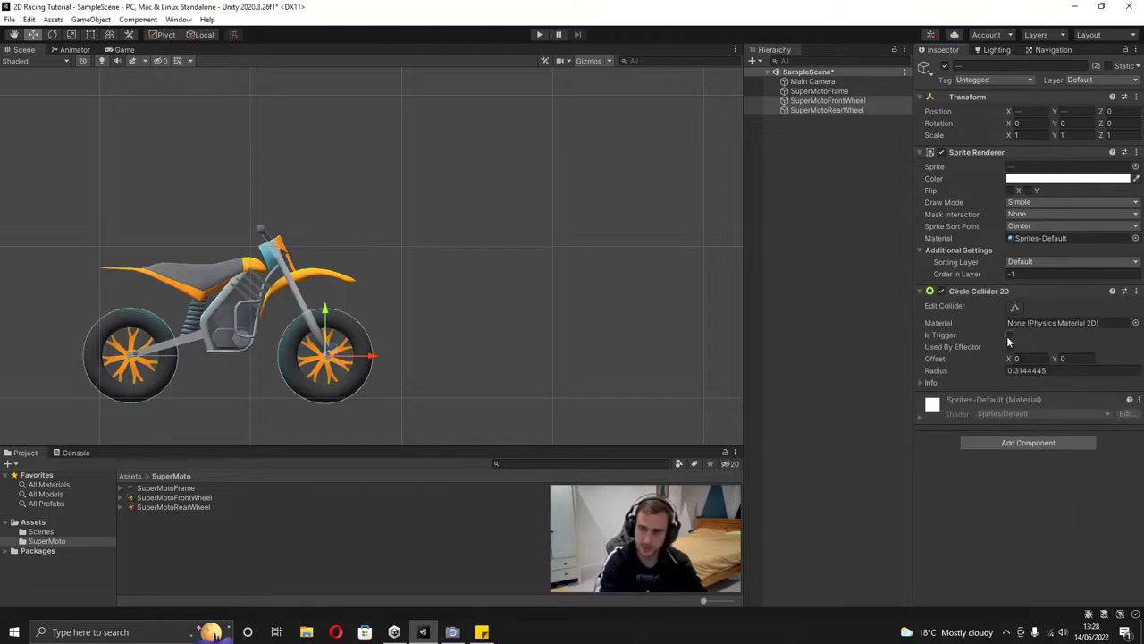
click(1009, 441)
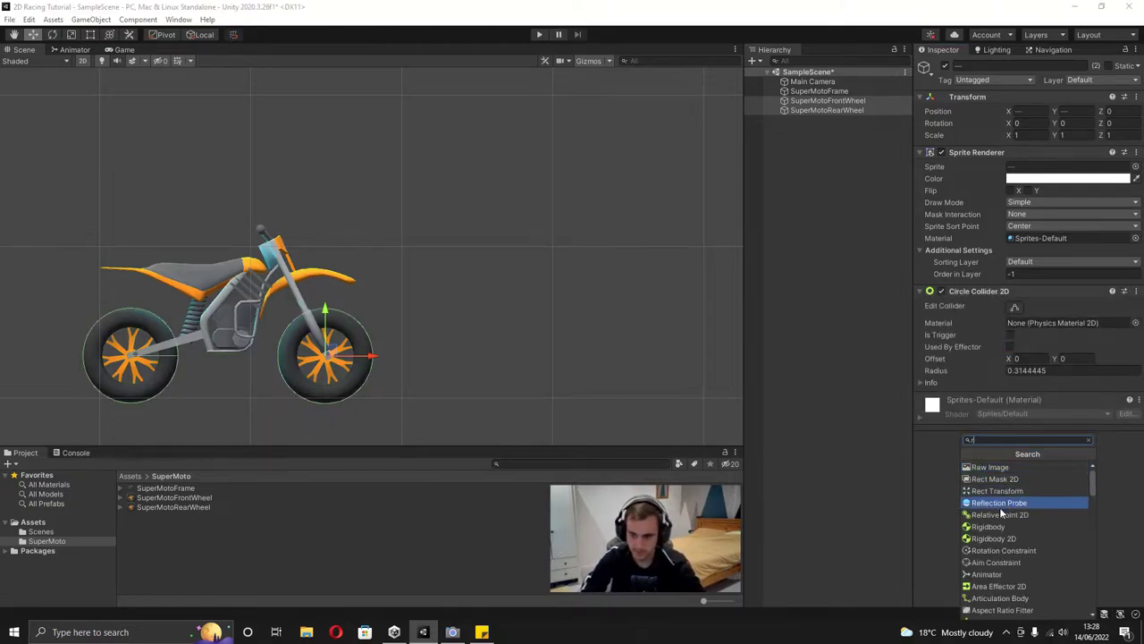
click(1008, 535)
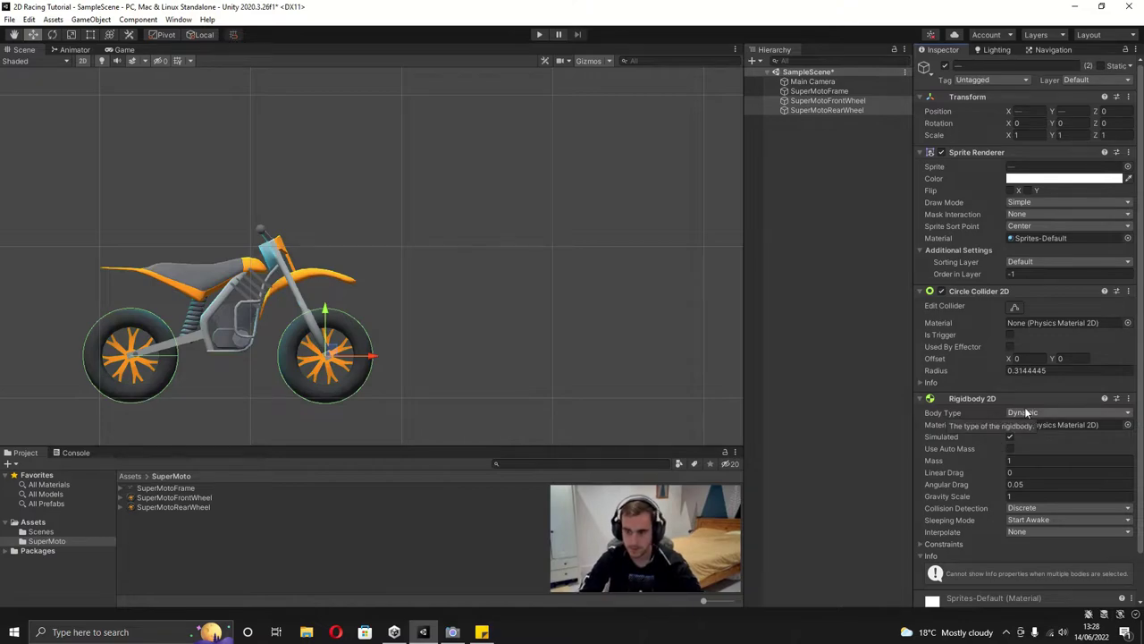
Step: Add a Polygon Collider 2D to SuperMotoFrame
click(833, 90)
click(982, 336)
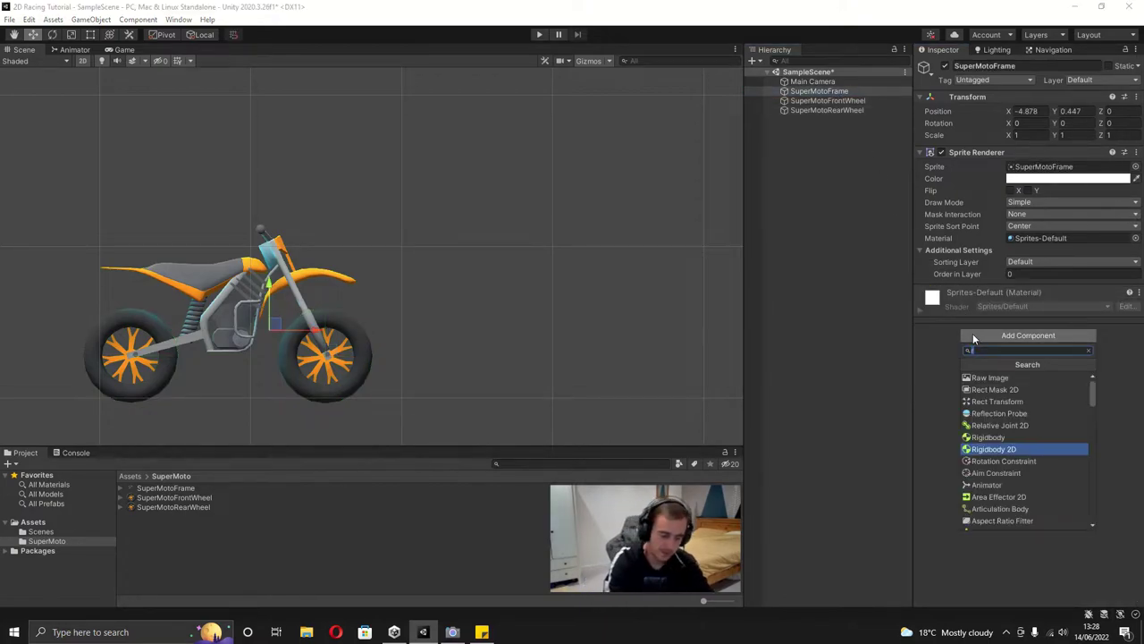
text(pol)
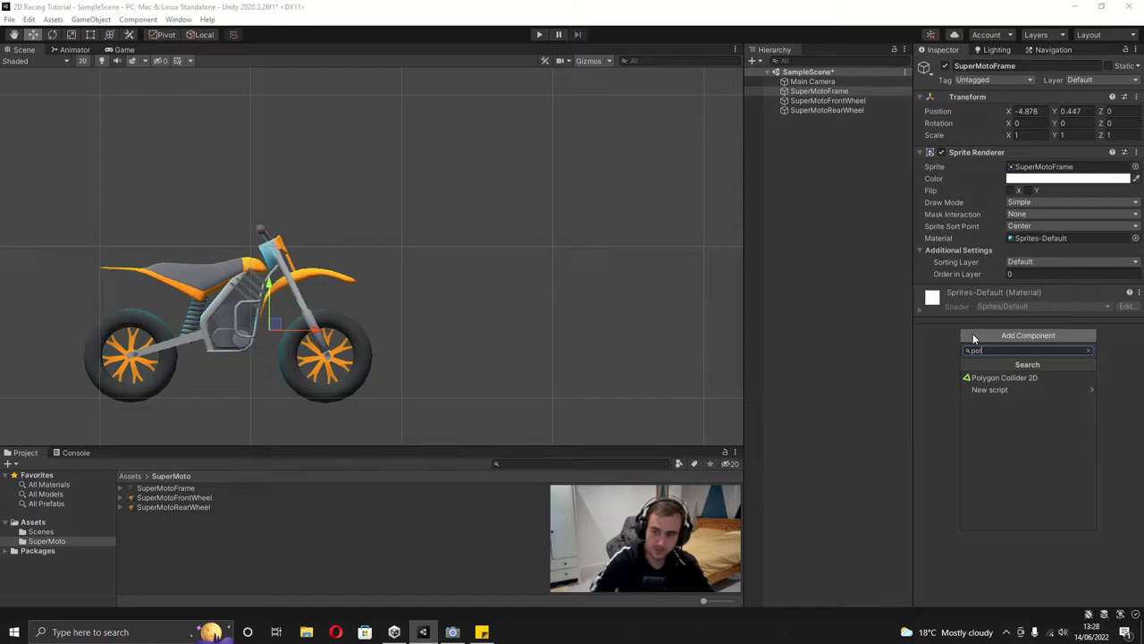
click(1039, 379)
click(983, 465)
click(924, 486)
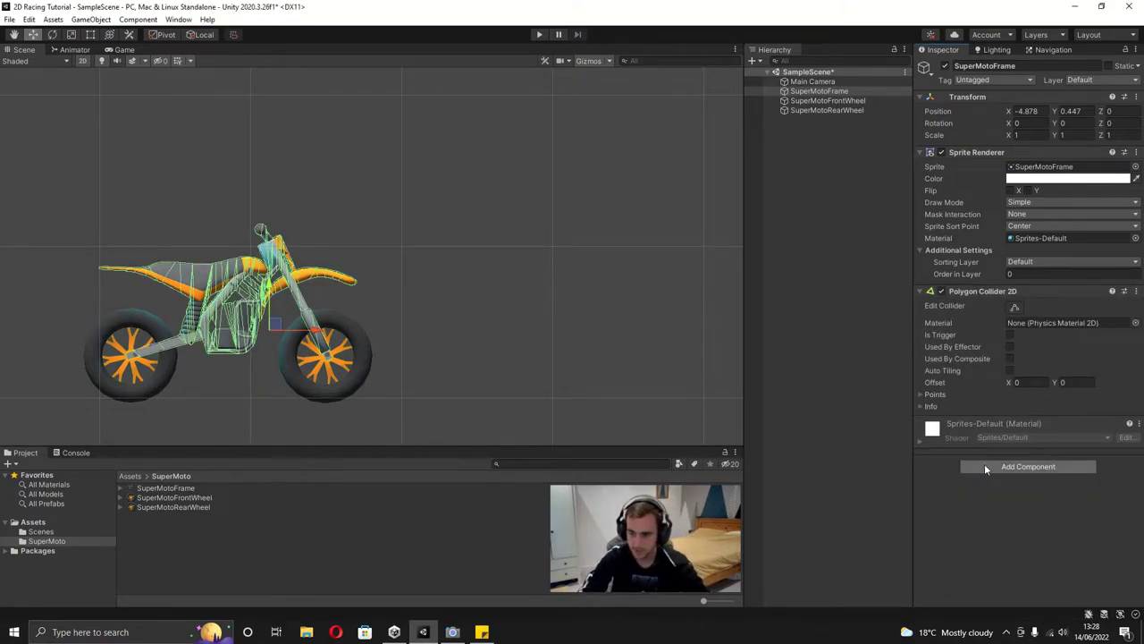
Step: Add two Wheel Joint 2D components to SuperMotoFrame
click(986, 466)
text(whe)
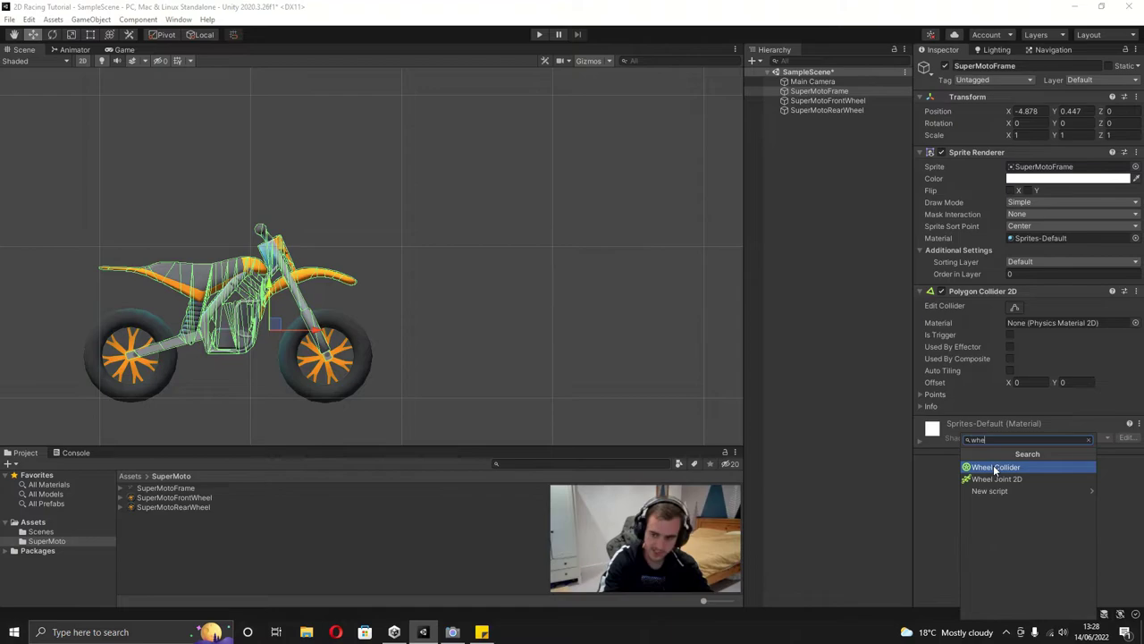
click(995, 479)
scroll(1011, 522, down, 5)
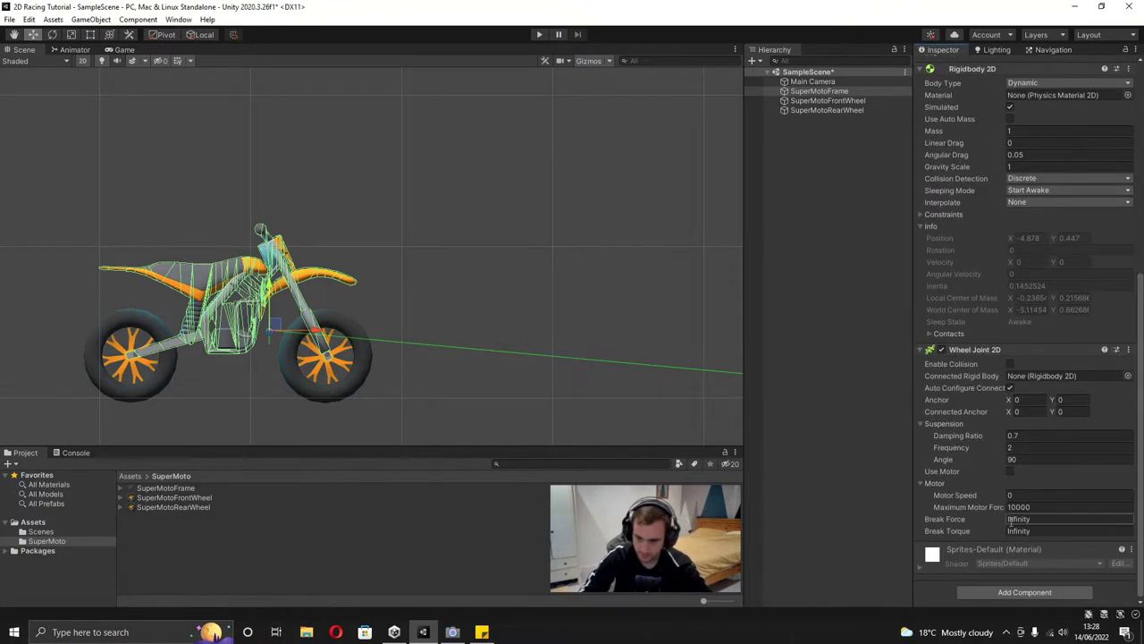
click(1003, 592)
click(997, 478)
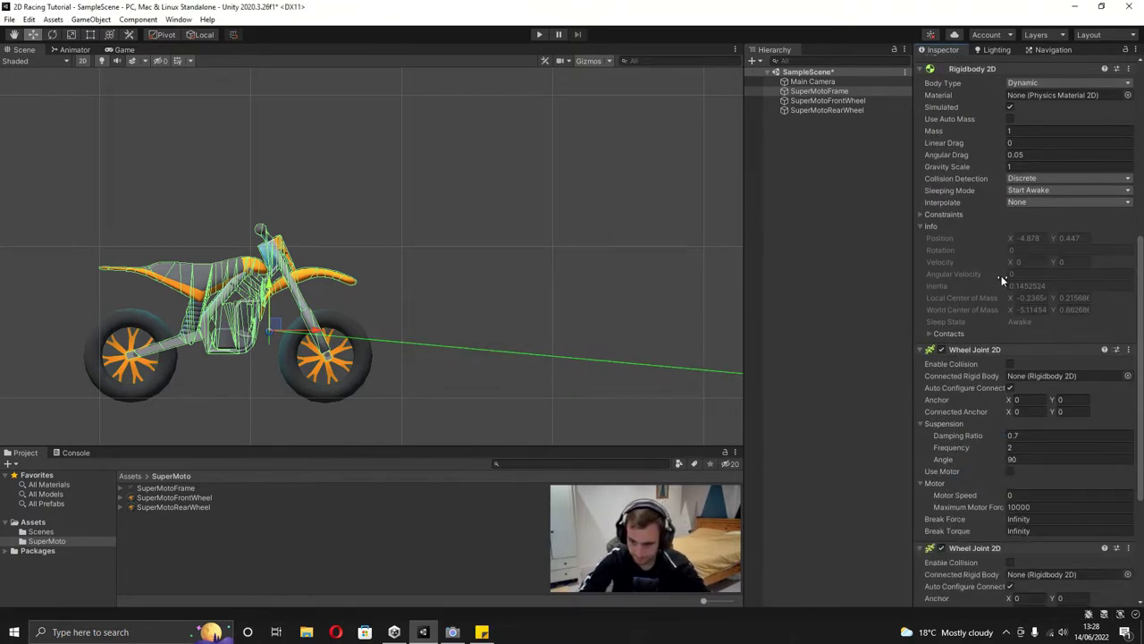
Step: Connect the first wheel joint to SuperMotoFrontWheel's rigid body and the second to SuperMotoRearWheel's
scroll(988, 328, down, 4)
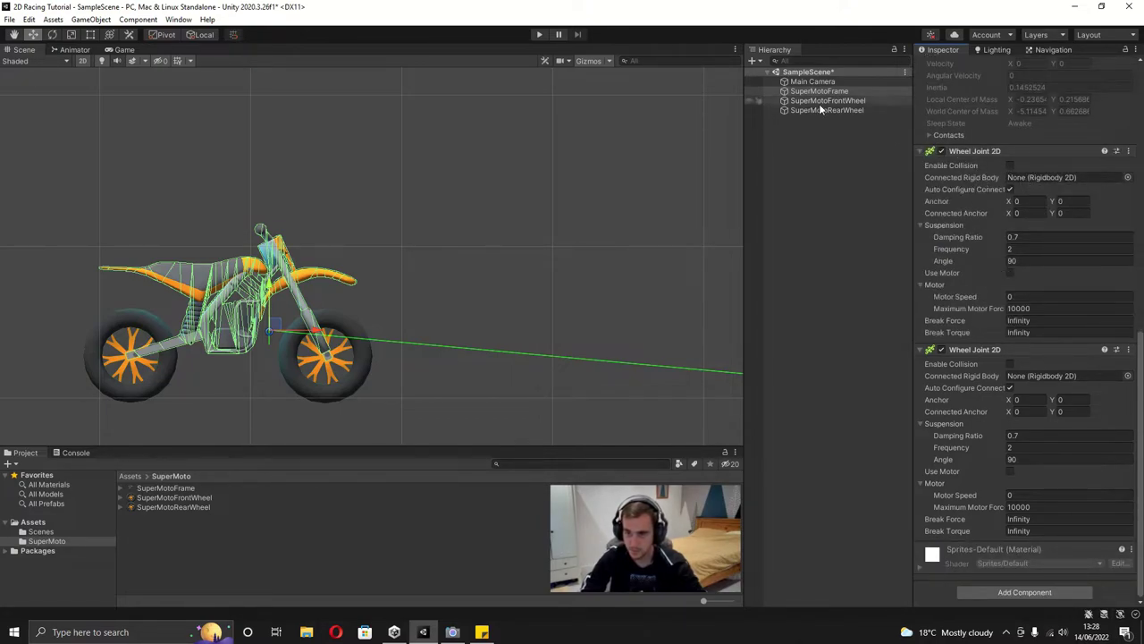
drag(819, 104, 1041, 179)
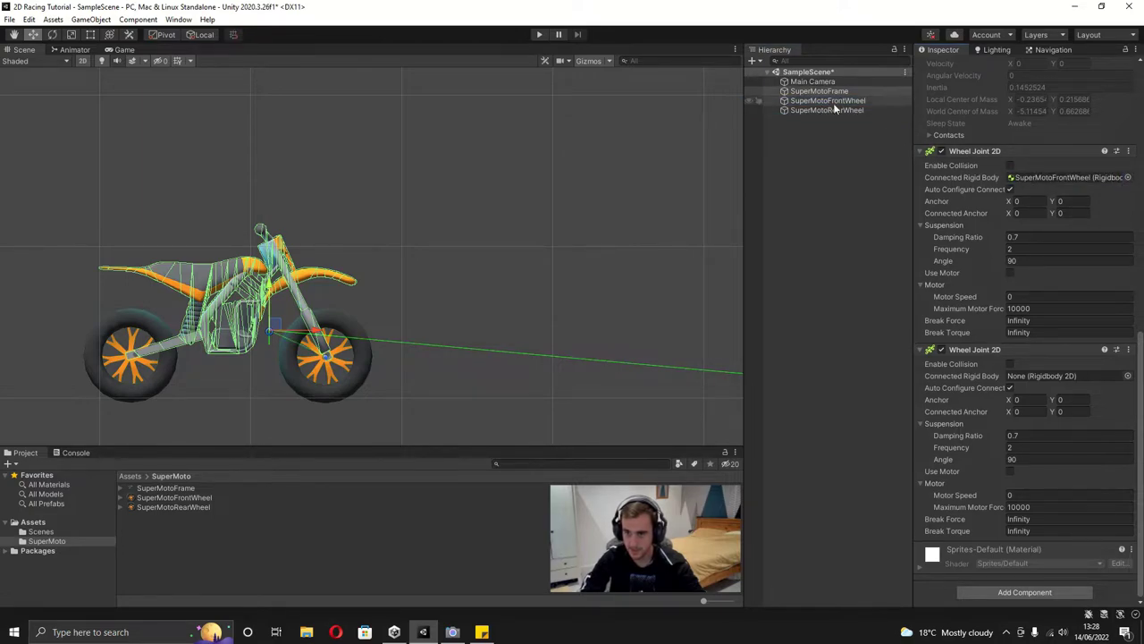
drag(828, 107, 1026, 371)
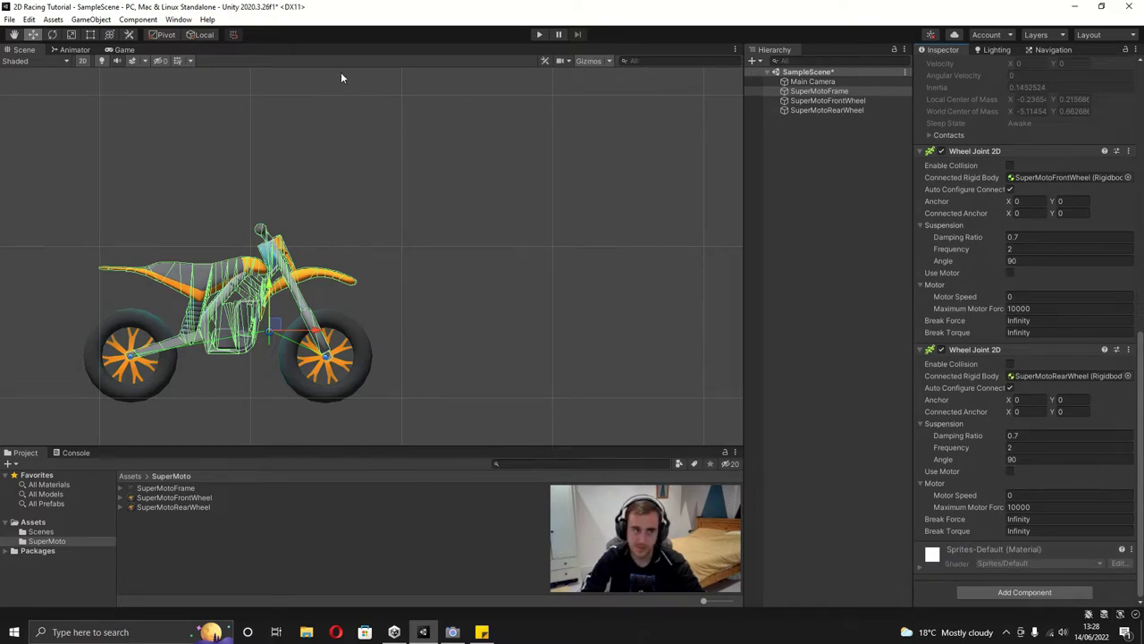
Step: Position the front wheel joint's anchor on the front wheel's hub, at about X 0.371, Y -0.171
middle_drag(273, 176, 368, 171)
scroll(441, 308, up, 5)
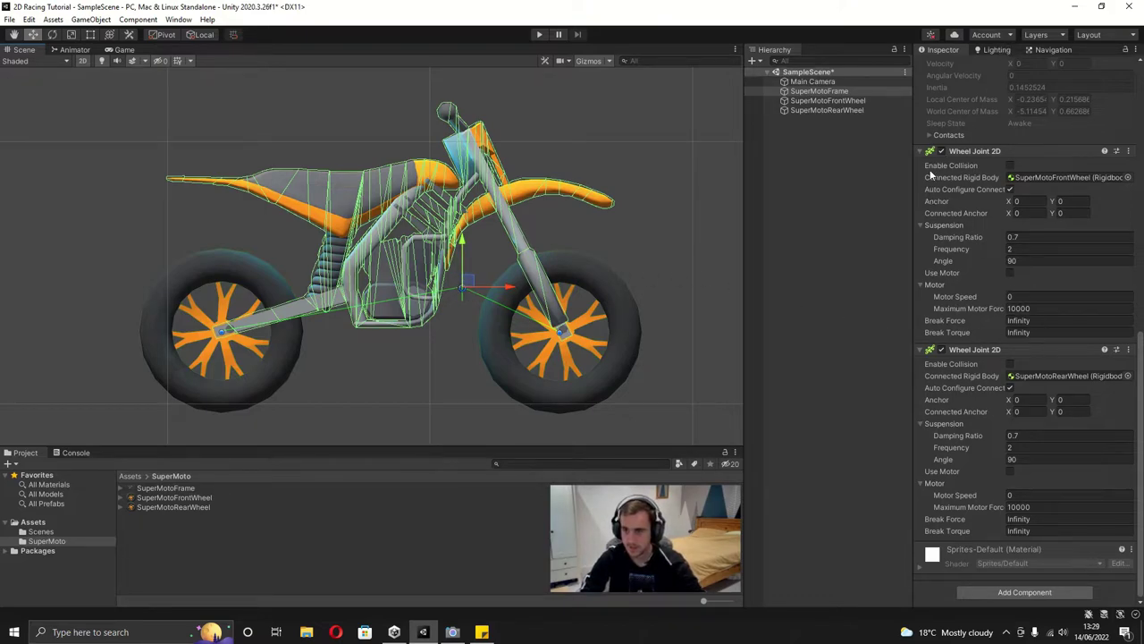
click(1010, 202)
drag(1009, 202, 1017, 203)
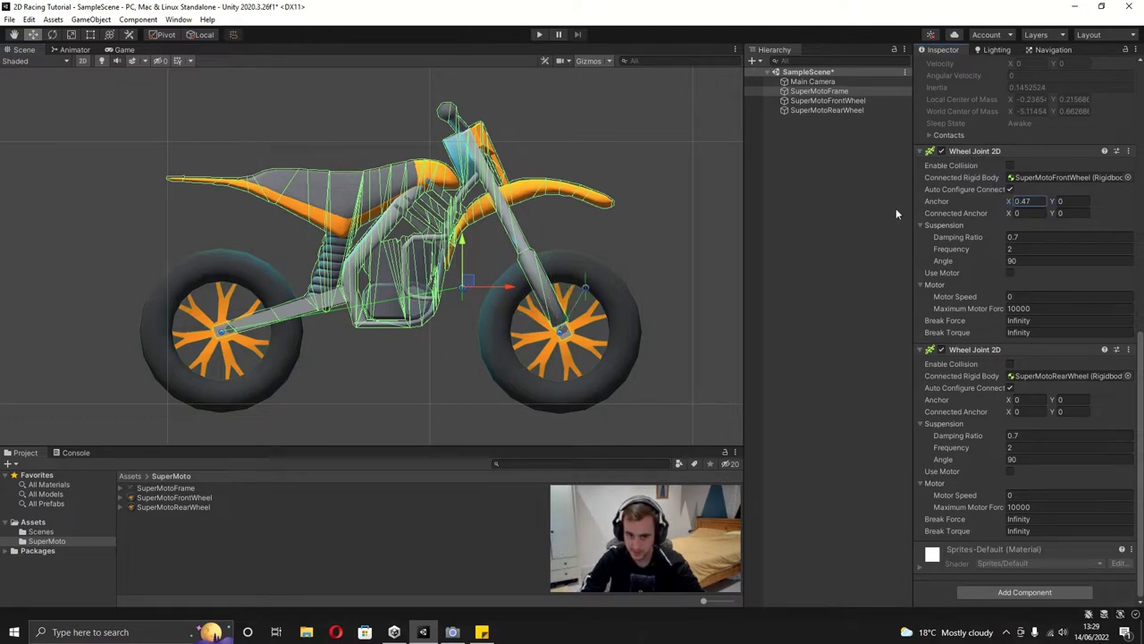
scroll(573, 299, up, 3)
drag(573, 295, 543, 351)
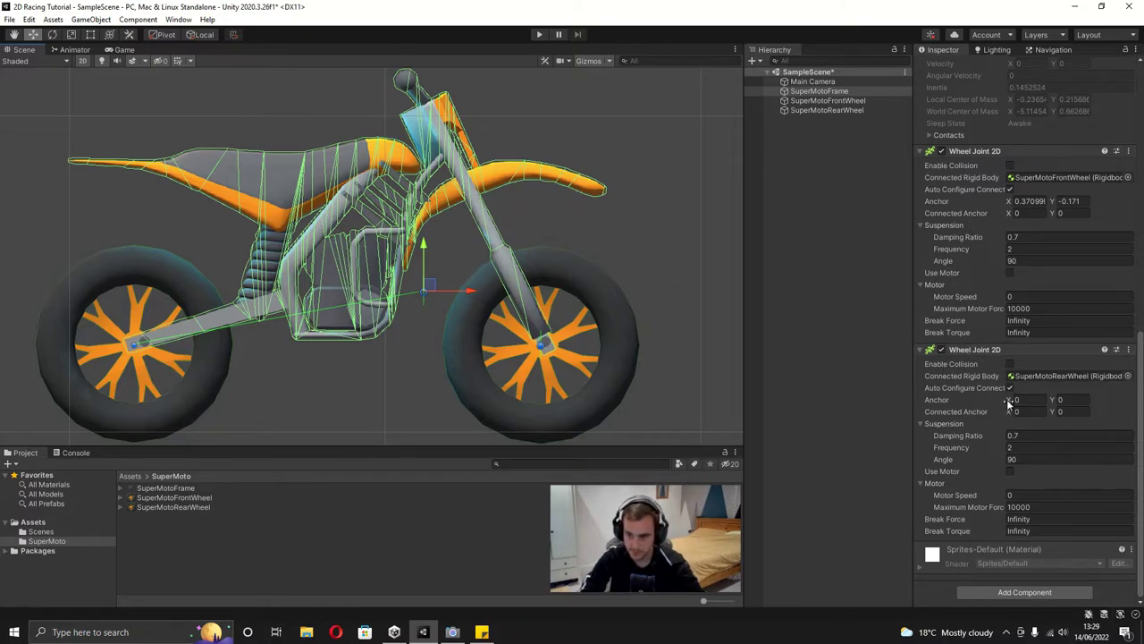
Step: Position the rear wheel joint's anchor on the rear wheel's hub, at about X -0.917, Y -0.168, and save the scene
drag(1008, 404, 1002, 404)
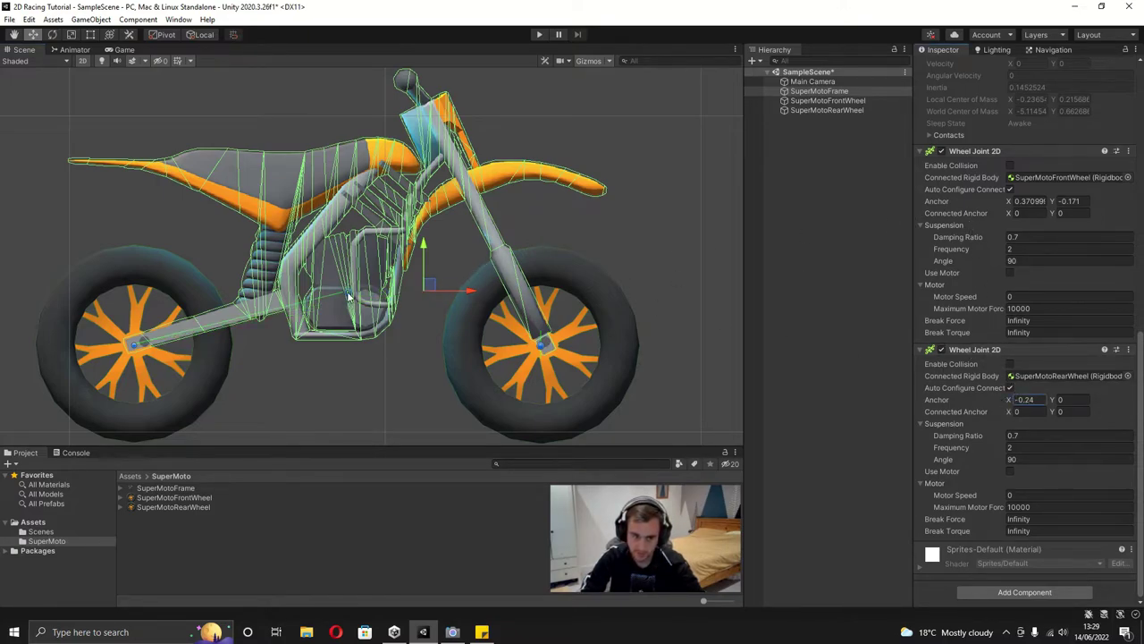
drag(348, 296, 137, 347)
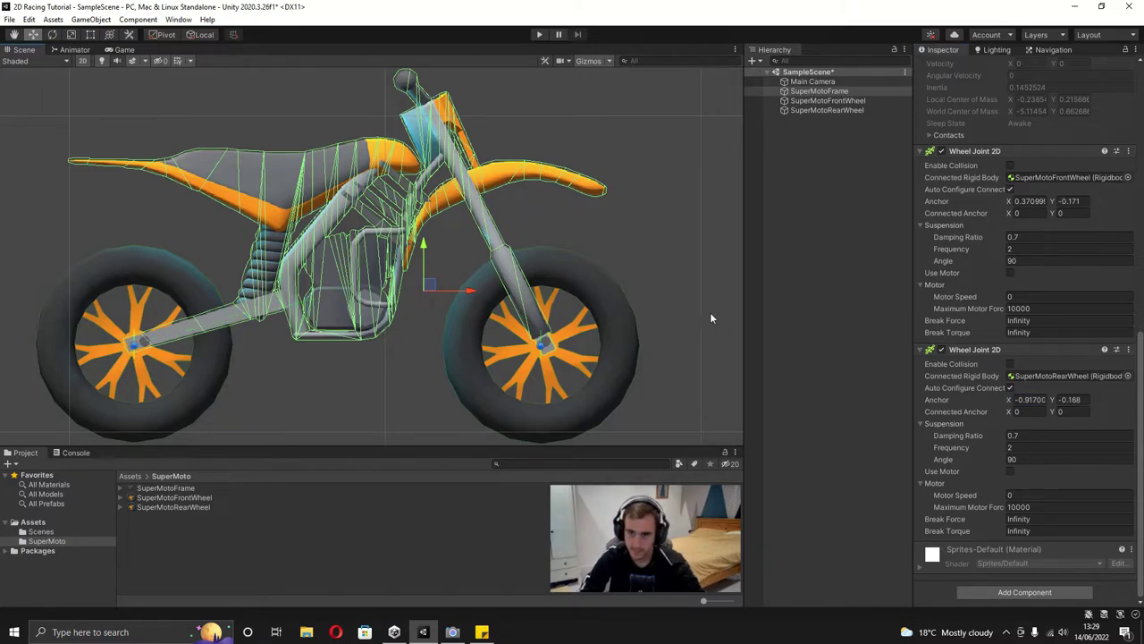
click(839, 240)
key(ctrl+s)
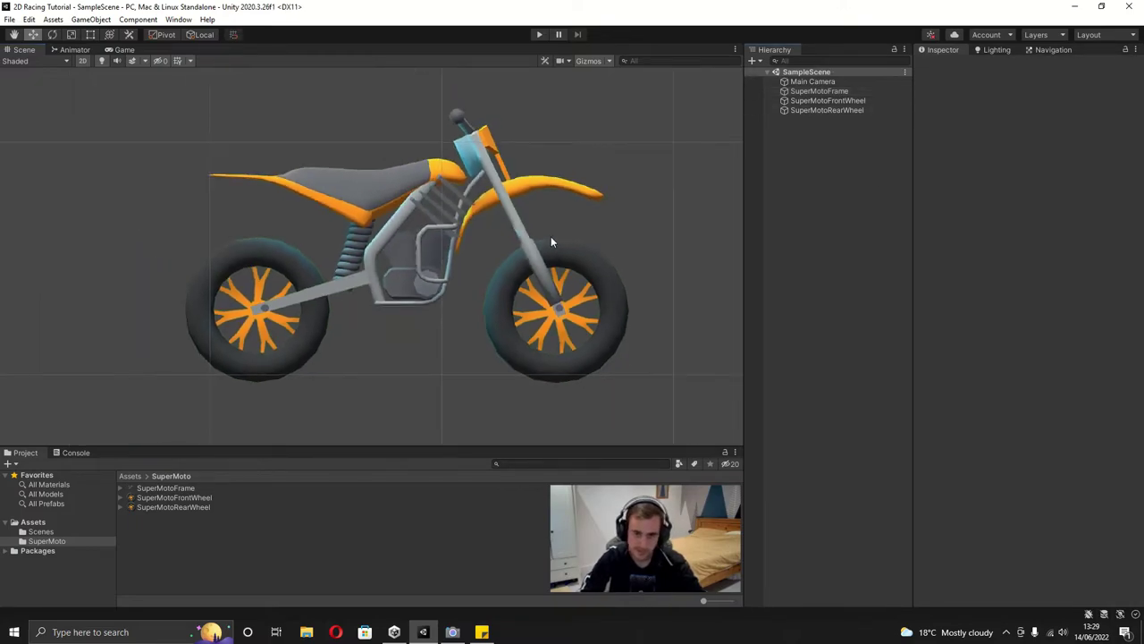
scroll(551, 241, down, 3)
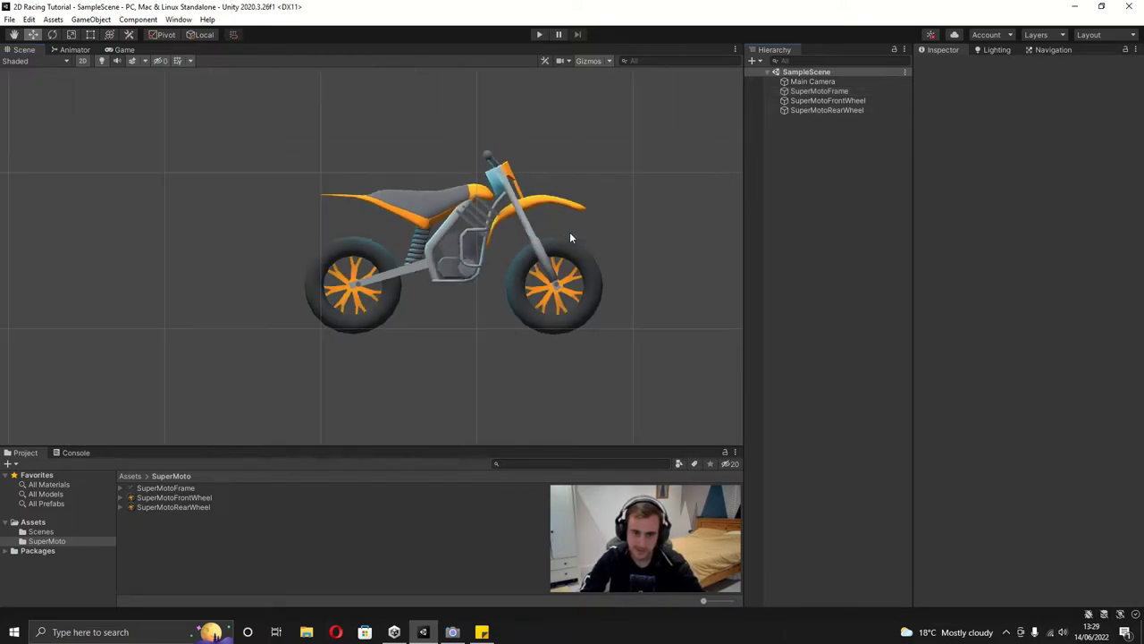
right_click(828, 183)
mouse_move(861, 337)
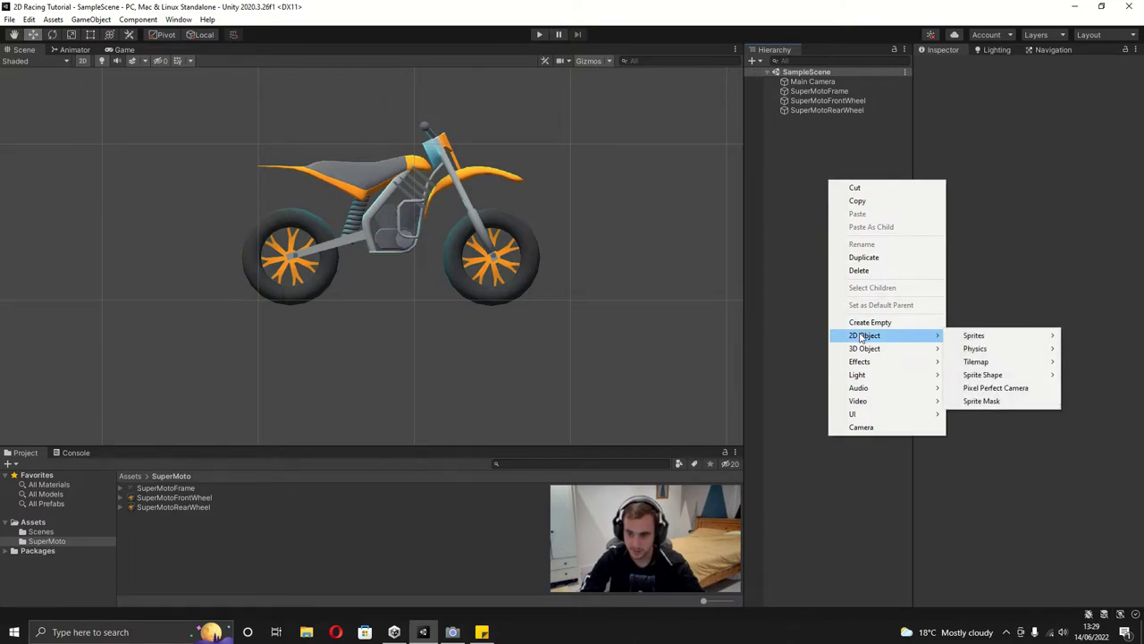
mouse_move(1007, 374)
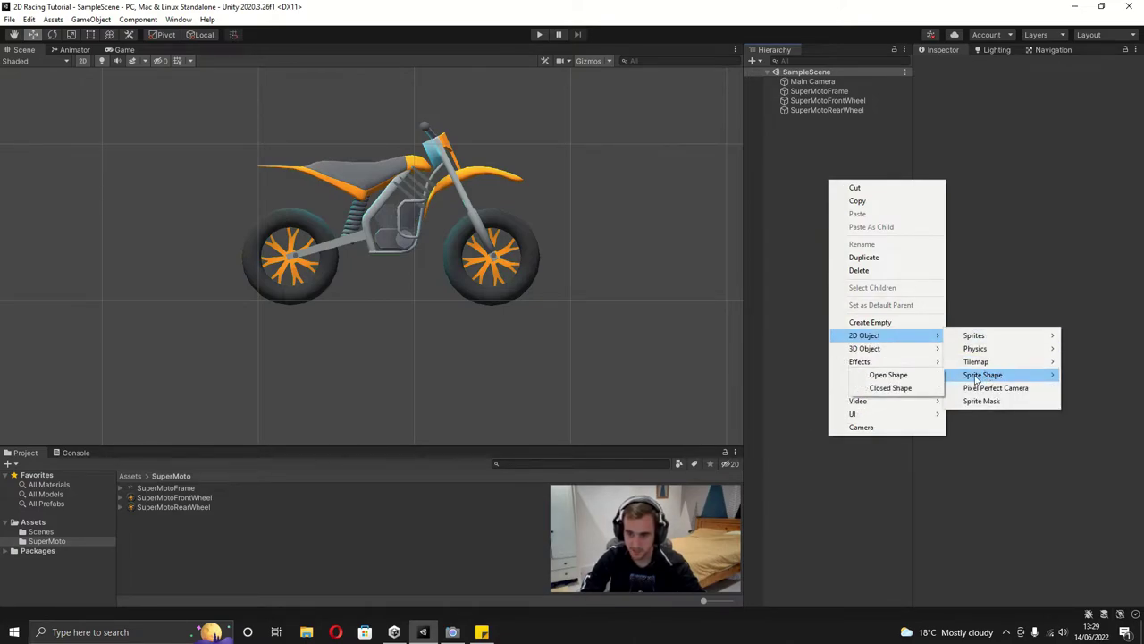
click(916, 375)
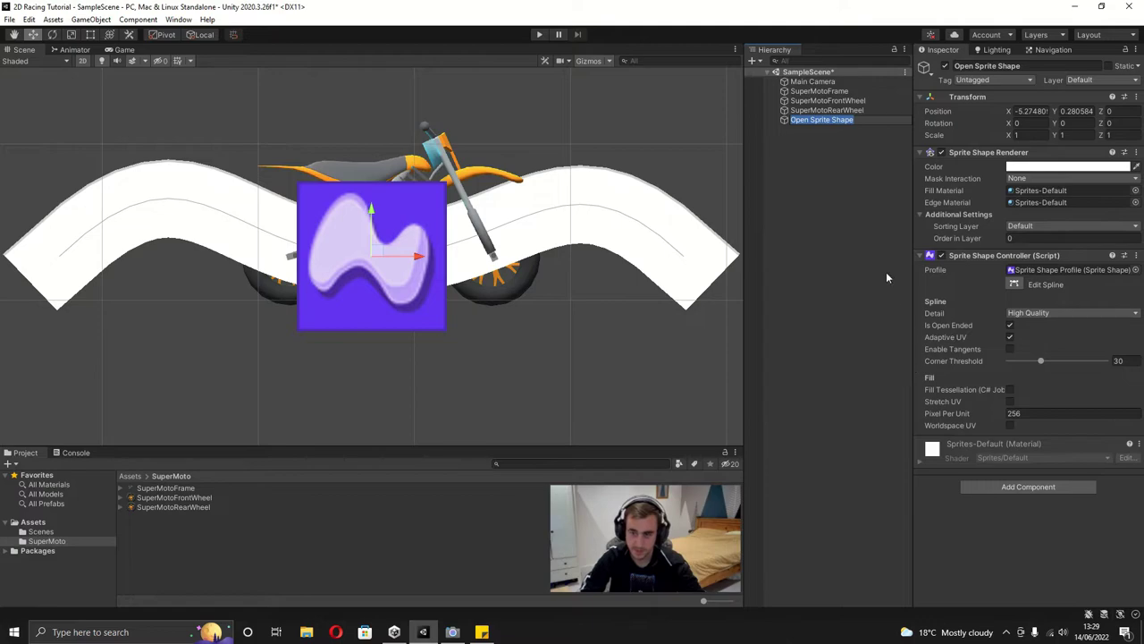
key(Delete)
Step: Add a closed Sprite Shape as the ground and set its Order in Layer to -2
right_click(842, 150)
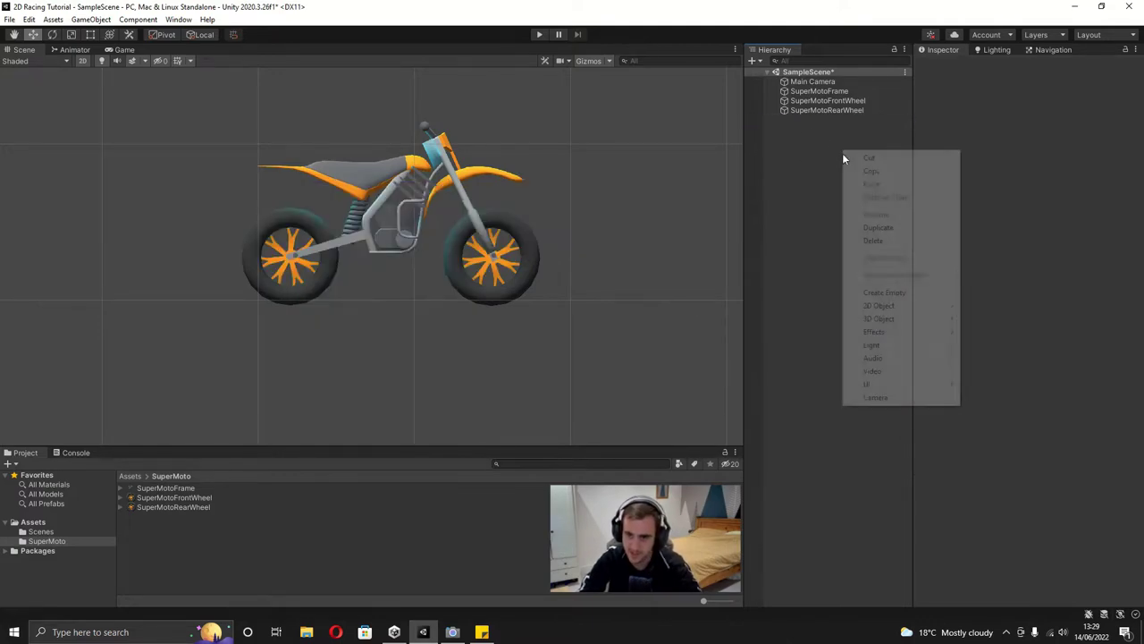
mouse_move(884, 308)
mouse_move(1007, 310)
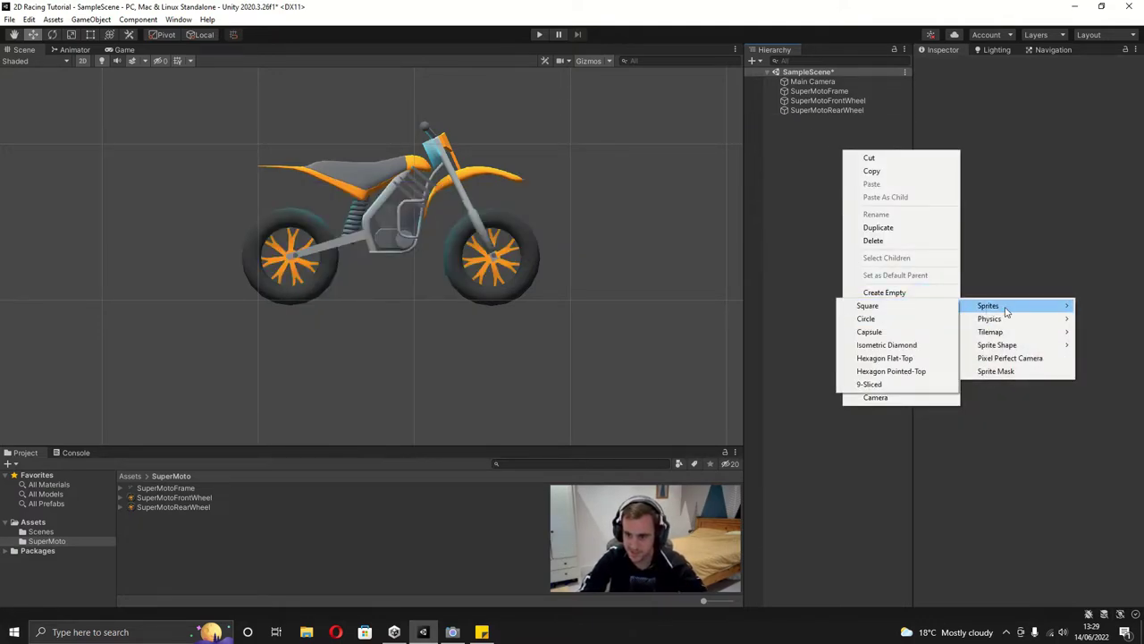
mouse_move(1005, 350)
click(903, 357)
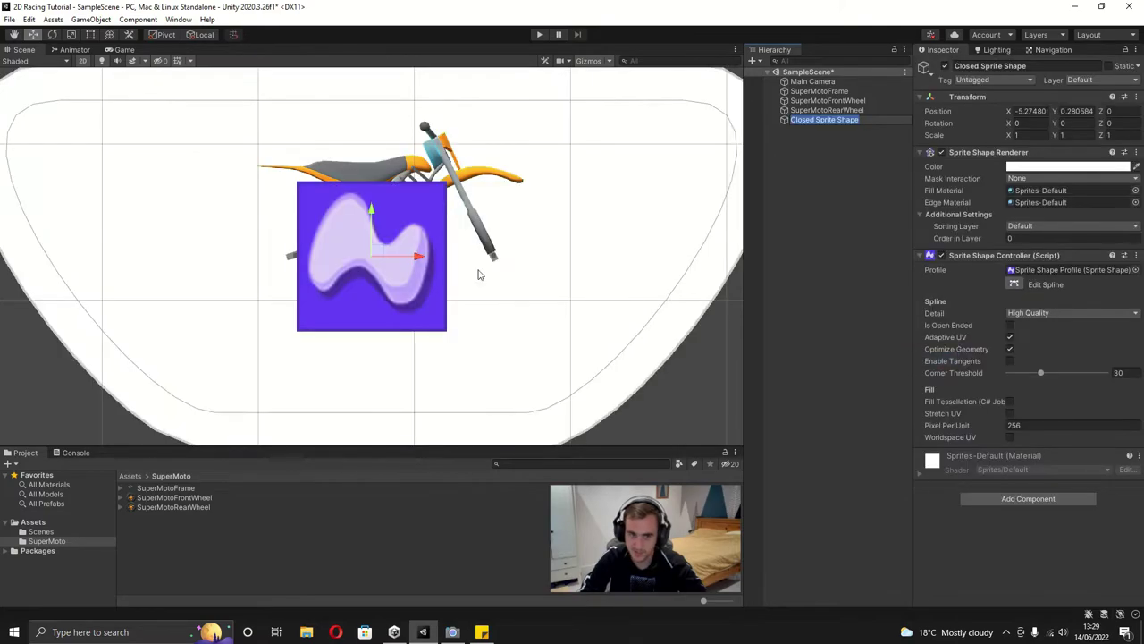
scroll(483, 264, down, 3)
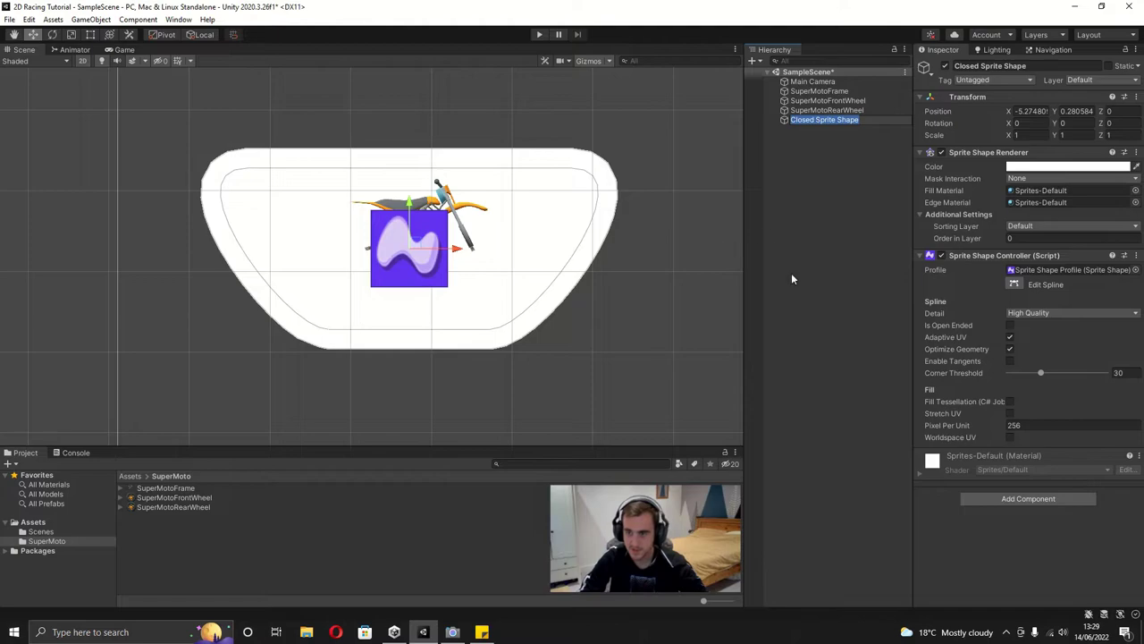
click(1026, 238)
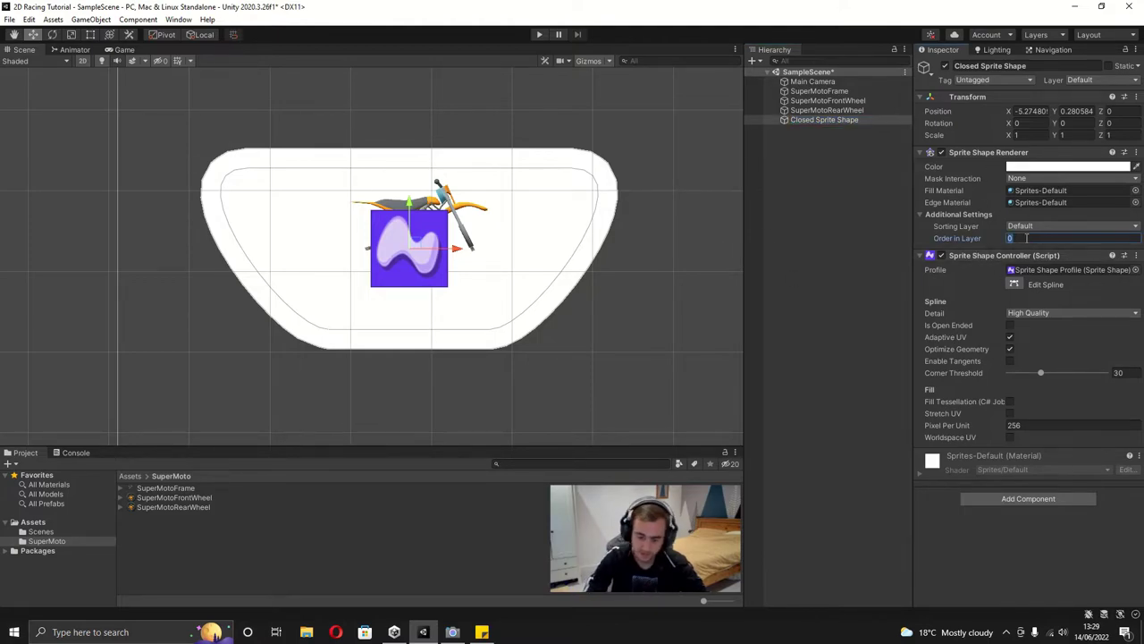
text(-2)
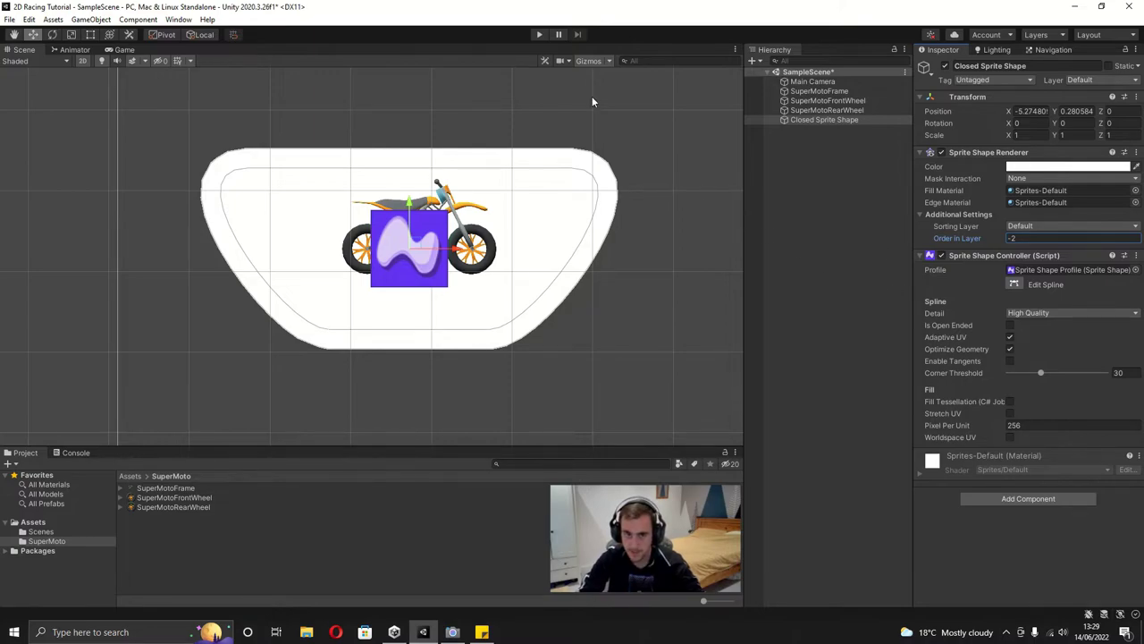
Step: Reduce the size of the 3D gizmo icons in the Scene view
click(608, 59)
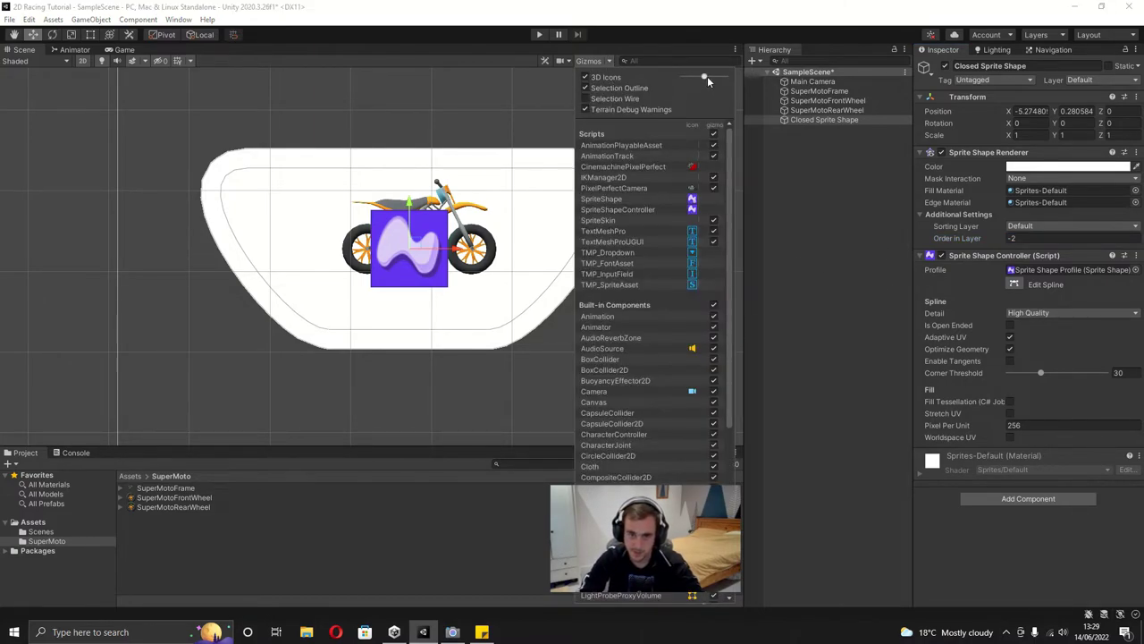
drag(707, 78, 696, 79)
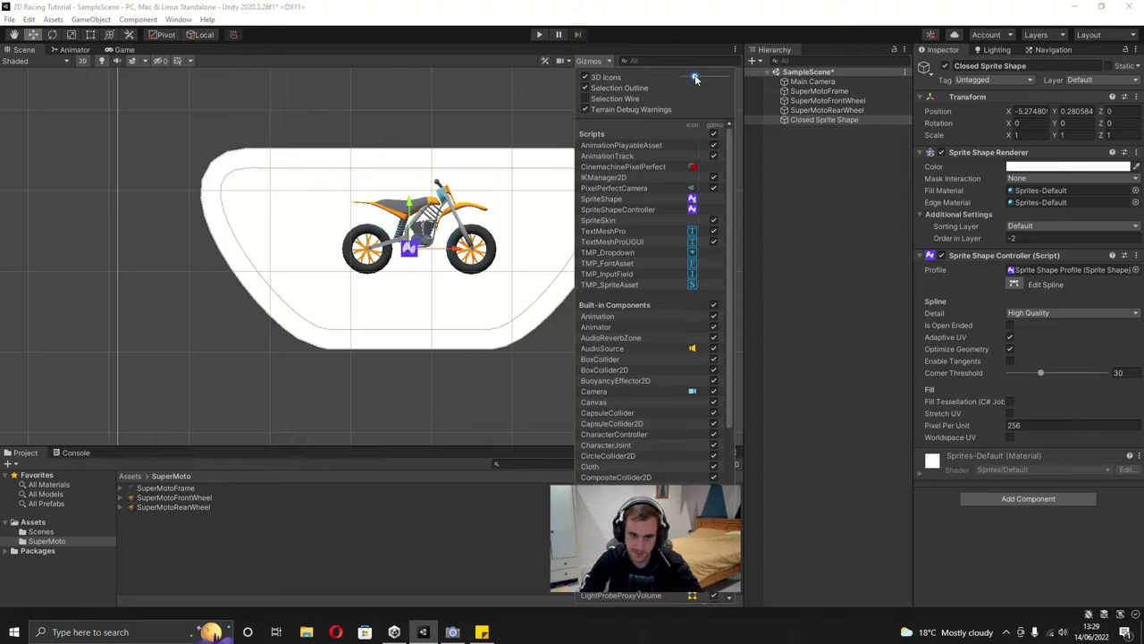
click(812, 228)
Step: Move the closed Sprite Shape directly beneath the bike's wheels, to about X -5.178, Y -1.261
click(547, 207)
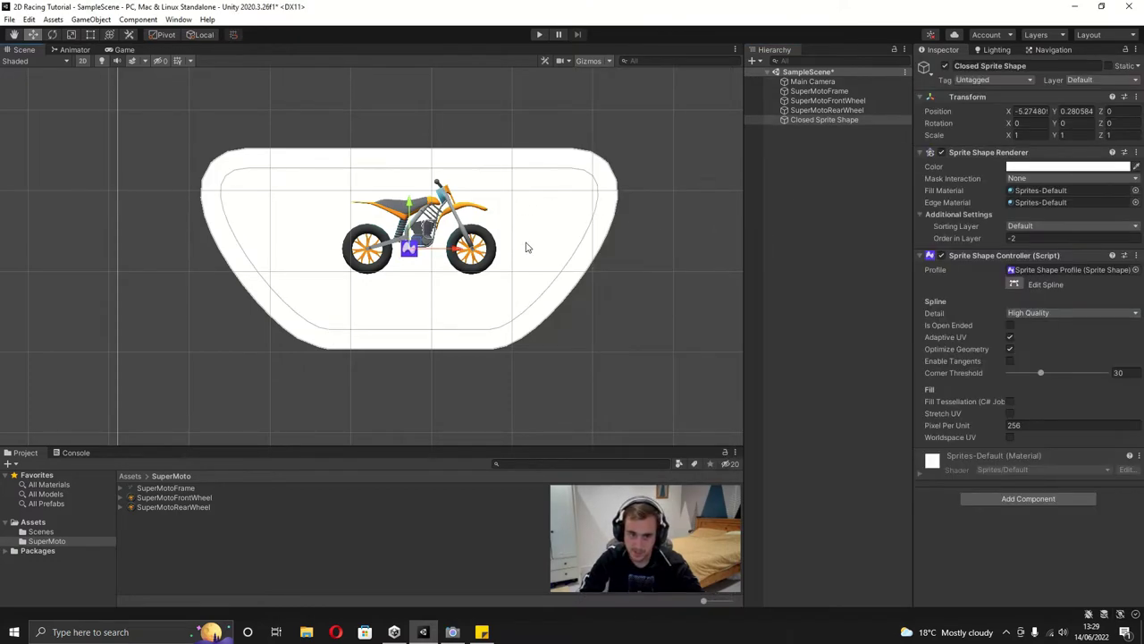
drag(412, 251, 419, 374)
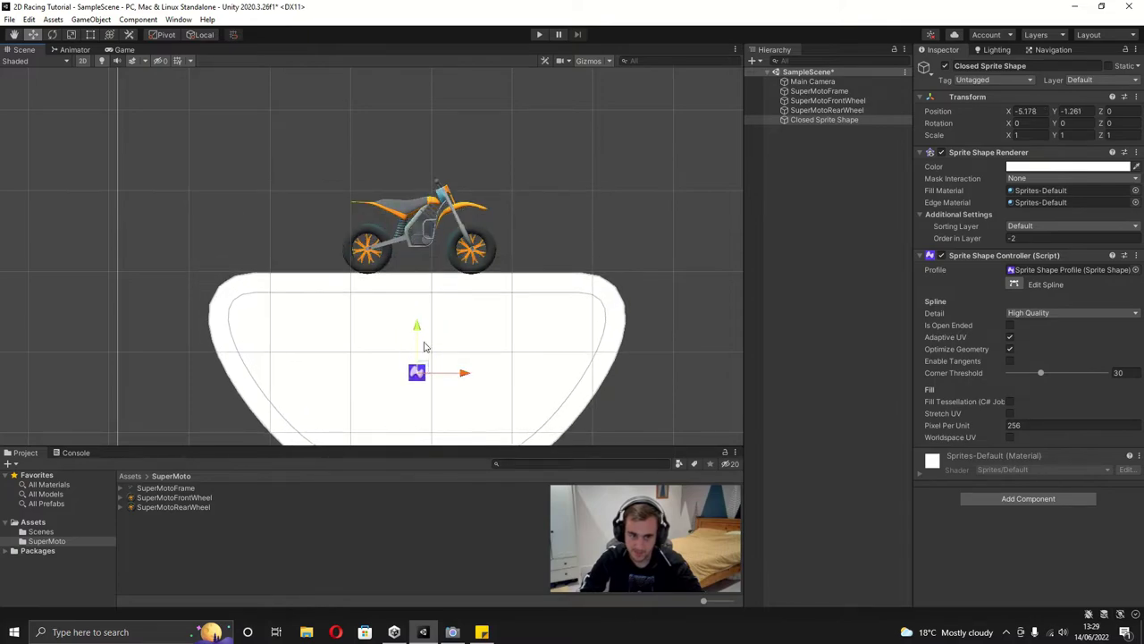
scroll(657, 319, down, 2)
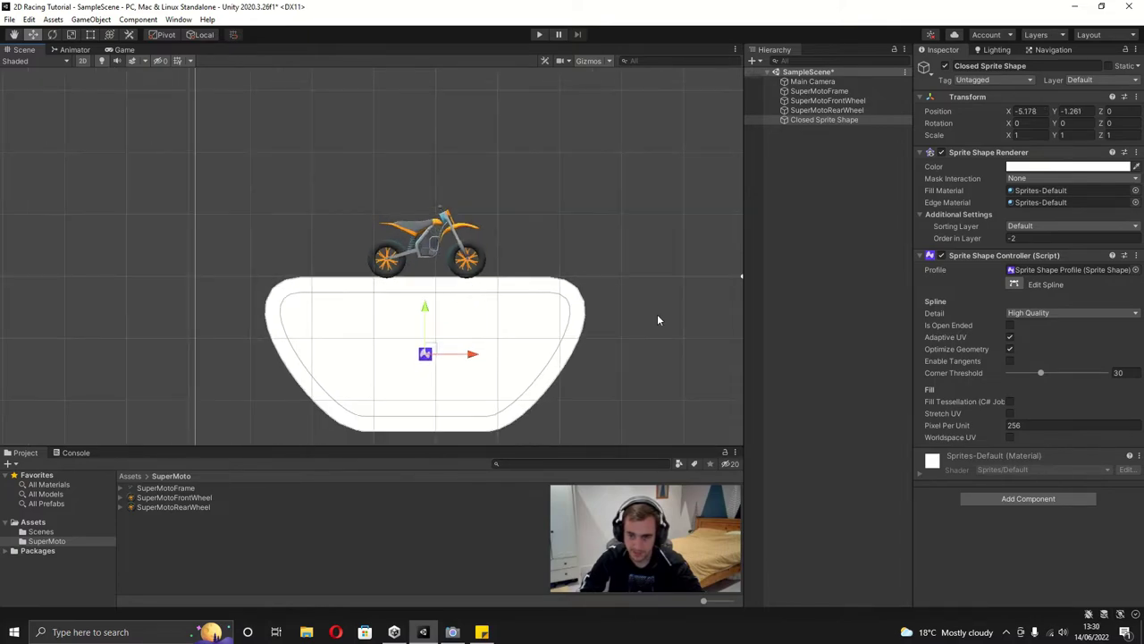
Step: Edit the ground shape's spline: move its upper-left point outward and insert a point midway along the upper edge with a levelled tangent
click(1014, 284)
scroll(272, 292, up, 4)
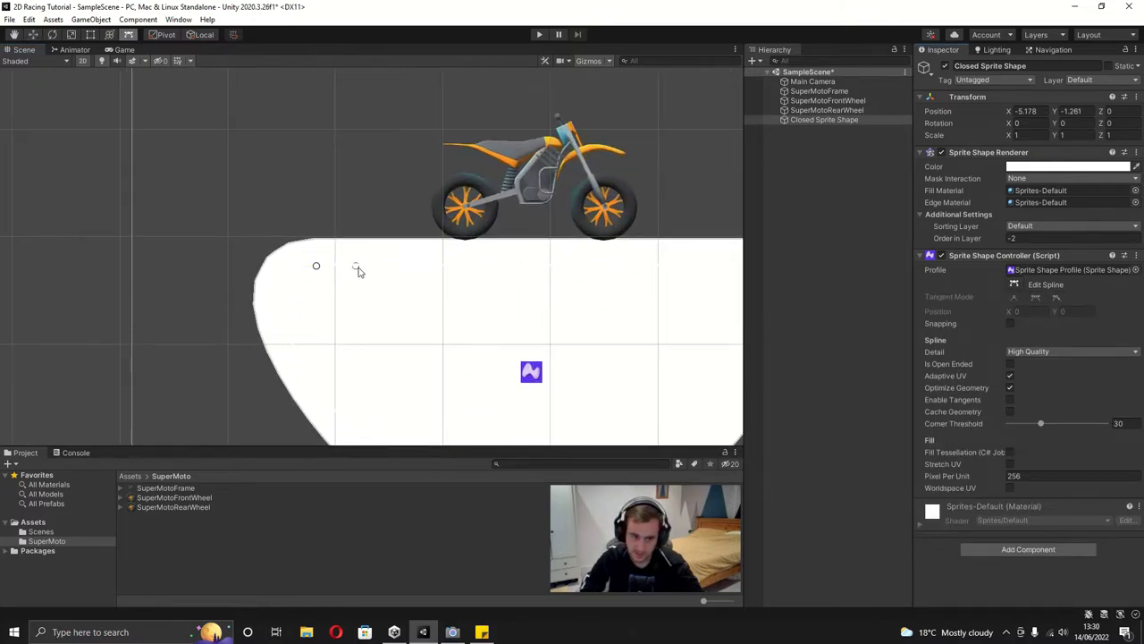
drag(317, 270, 276, 271)
scroll(527, 305, down, 1)
scroll(500, 286, down, 1)
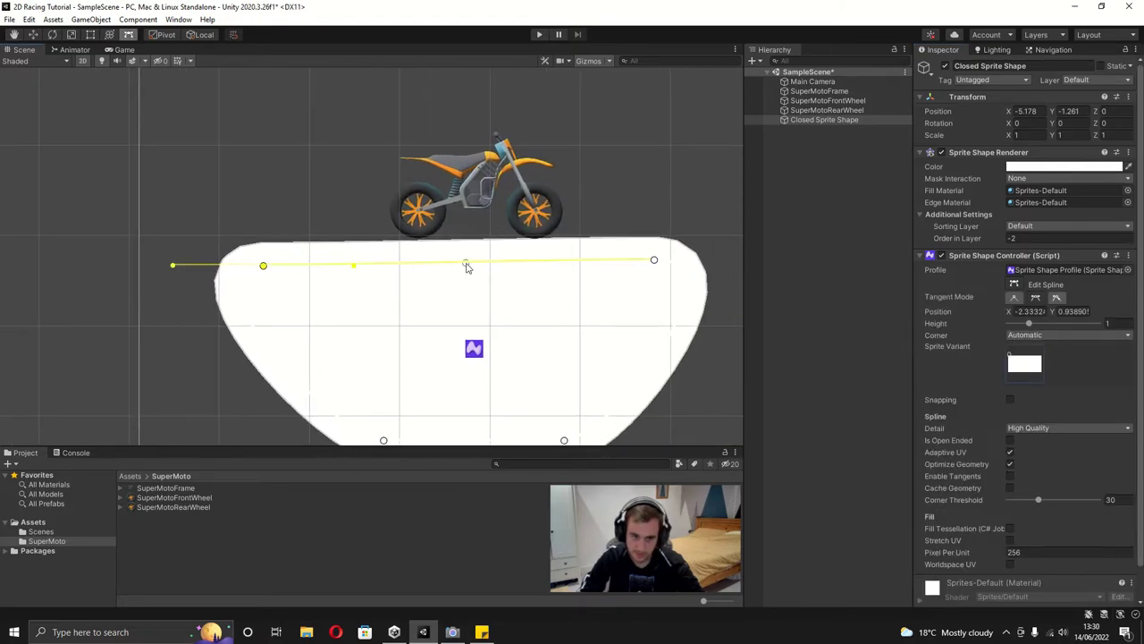
mouse_move(465, 264)
mouse_down()
mouse_move(469, 244)
mouse_move(443, 238)
mouse_move(485, 265)
mouse_move(469, 268)
mouse_up()
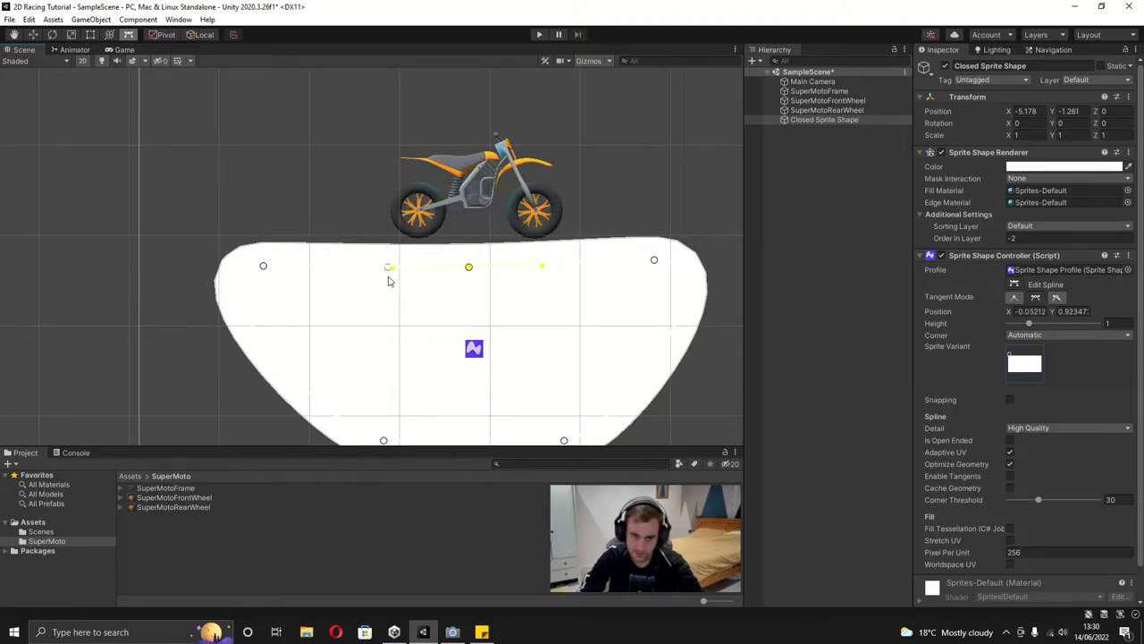
mouse_move(391, 270)
mouse_down()
mouse_move(390, 246)
mouse_move(390, 287)
mouse_move(391, 246)
mouse_move(444, 279)
mouse_move(381, 280)
mouse_move(298, 212)
mouse_move(242, 240)
mouse_move(433, 273)
mouse_move(399, 277)
mouse_move(391, 265)
mouse_up()
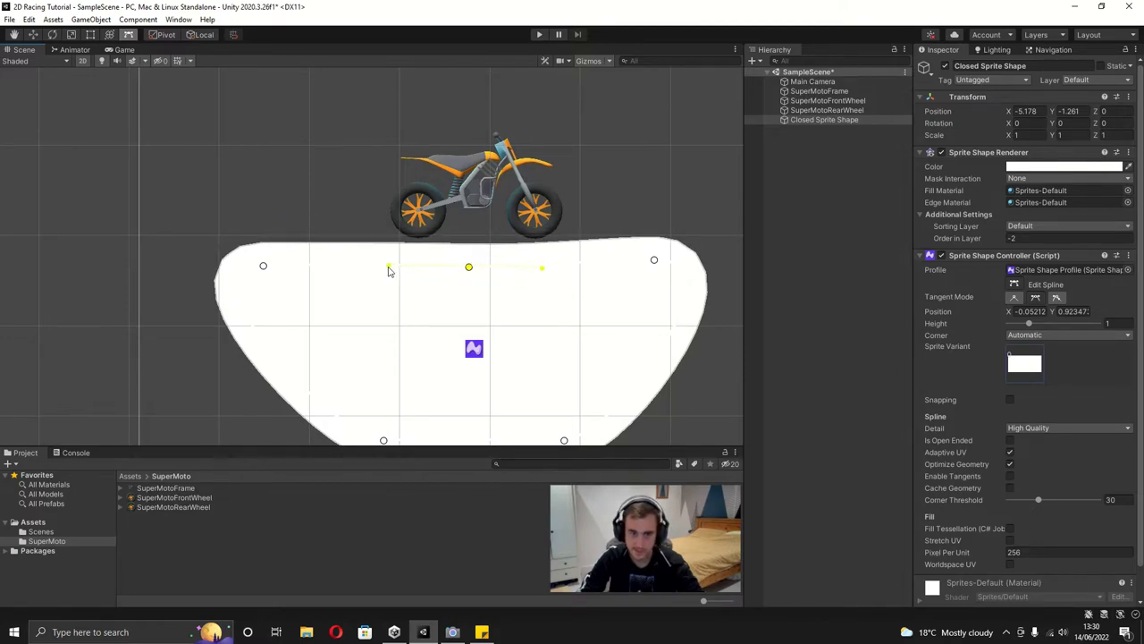
Step: Stretch the ground shape by moving its upper-right and upper-left spline points far outward
scroll(464, 257, down, 2)
drag(576, 260, 788, 272)
drag(325, 266, 38, 260)
scroll(607, 257, down, 1)
Step: Insert a spline point on the upper edge ahead of the bike and lower it into a dip, at about X 3.053, Y 0.451
middle_drag(606, 257, 466, 258)
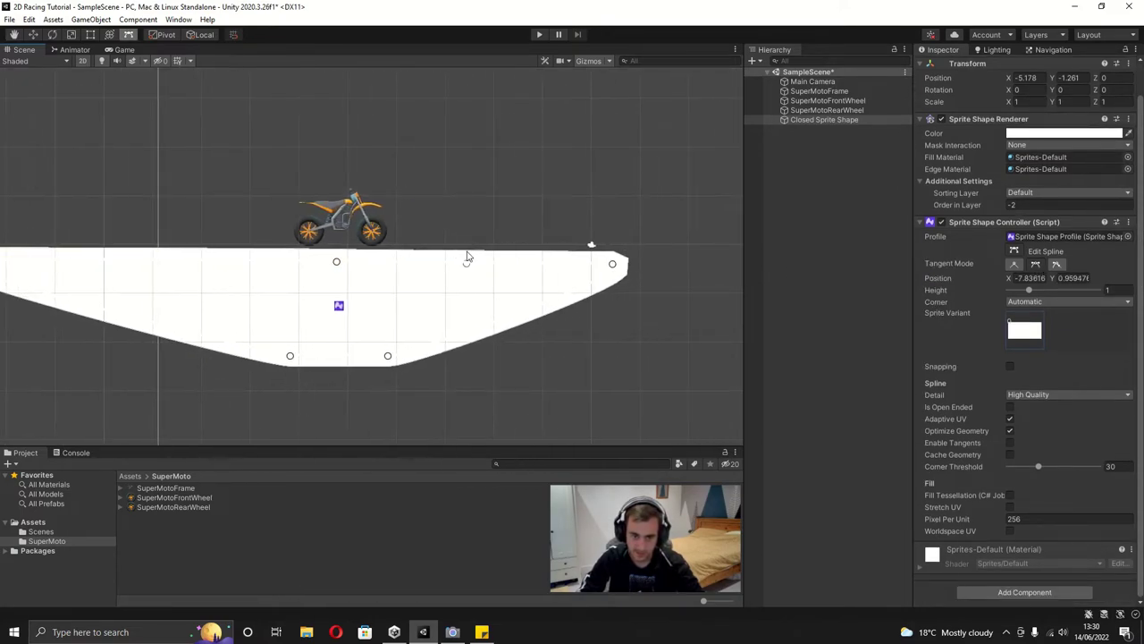
drag(480, 262, 488, 283)
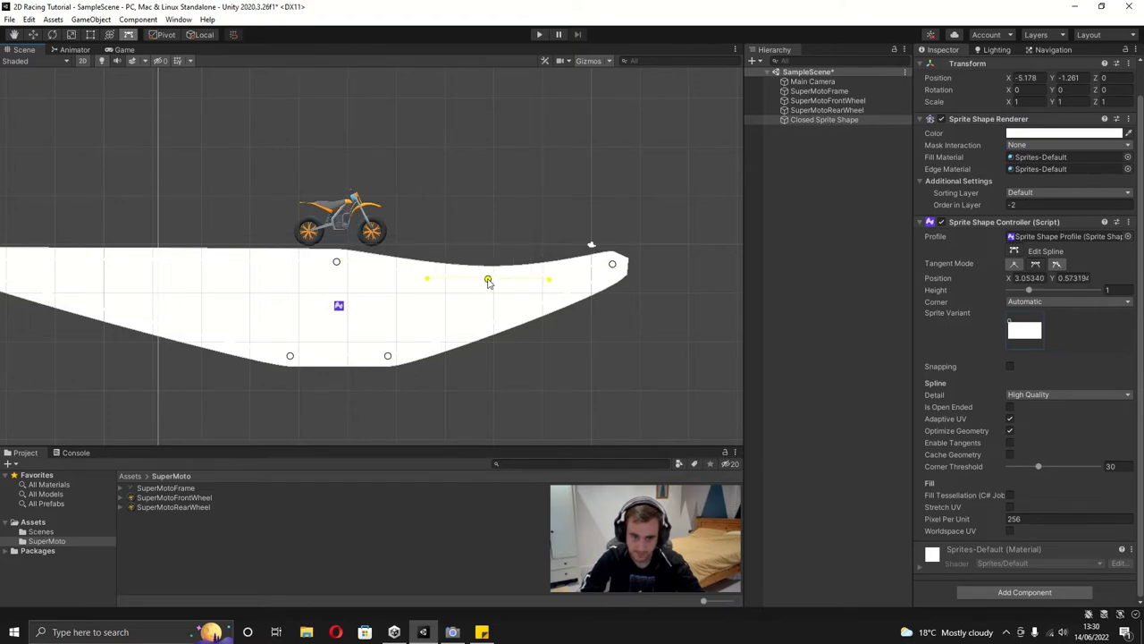
middle_drag(510, 241, 602, 235)
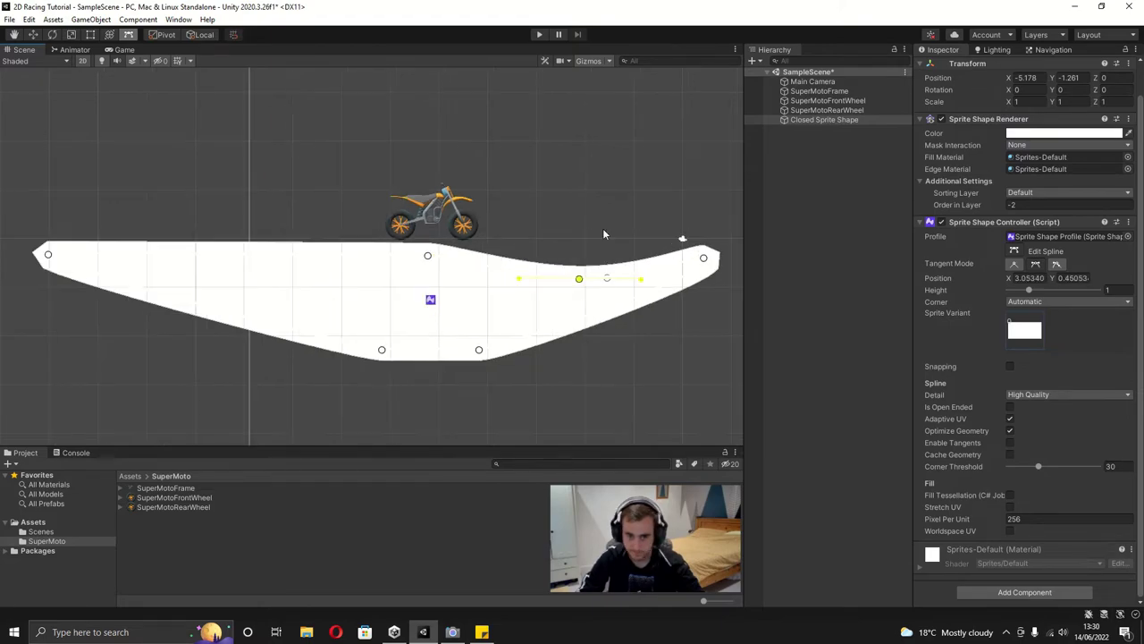
Step: Make SuperMotoFrontWheel and SuperMotoRearWheel children of SuperMotoFrame
click(837, 101)
shift+click(837, 109)
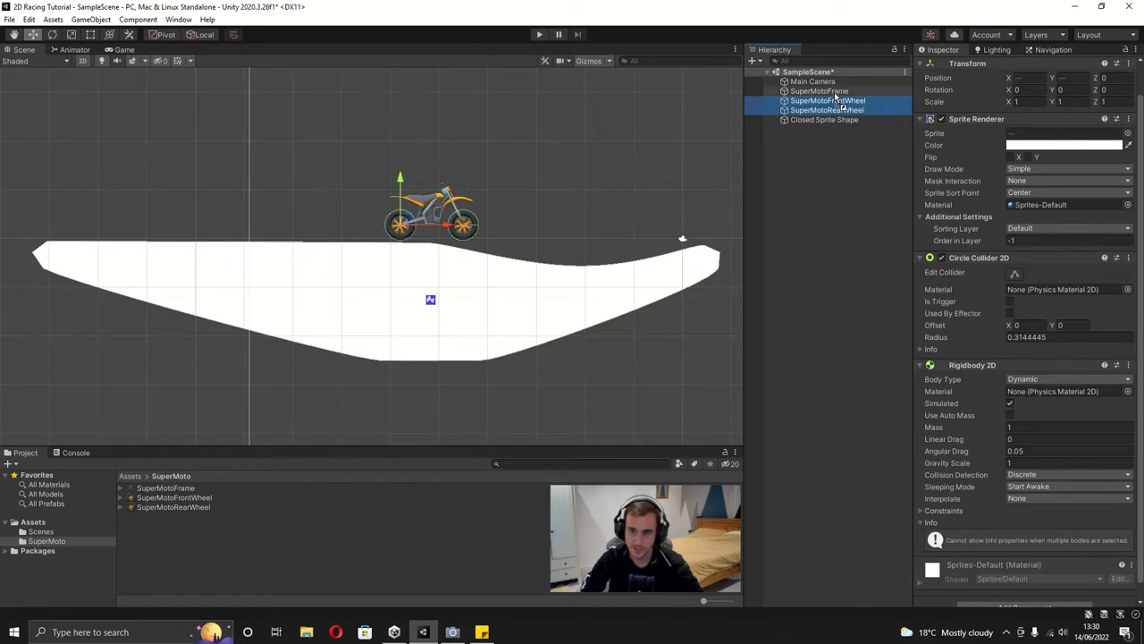
drag(835, 96, 832, 92)
Step: Raise SuperMotoFrame above the ground shape to about X -5.12, Y 2.87, and briefly start and stop play mode
scroll(459, 164, down, 1)
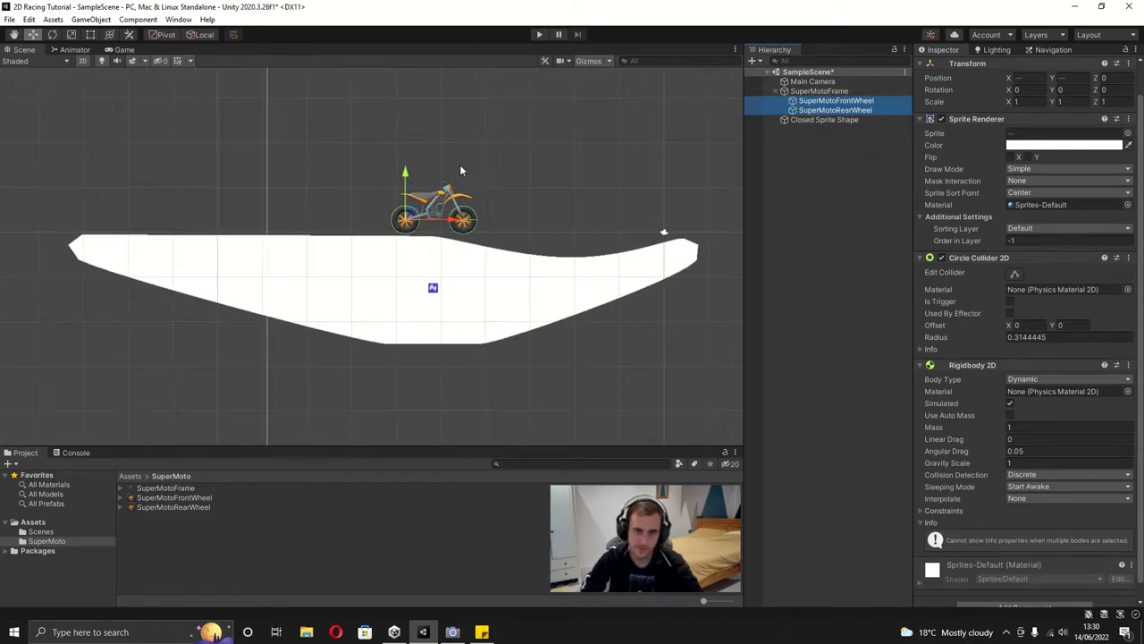
click(859, 91)
drag(455, 209, 446, 102)
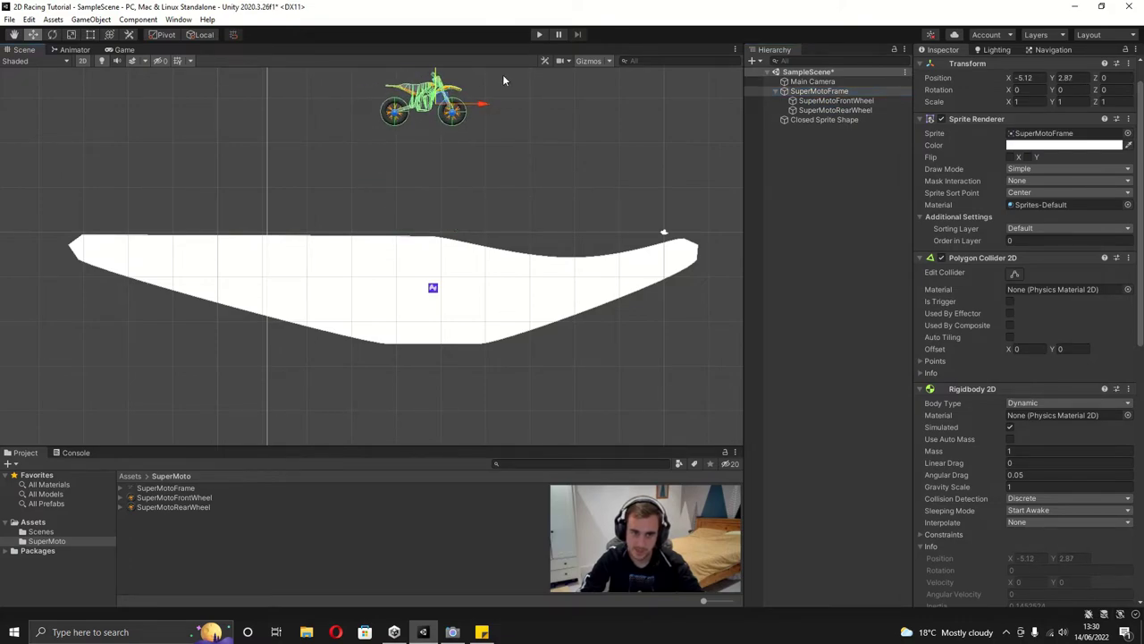
click(542, 35)
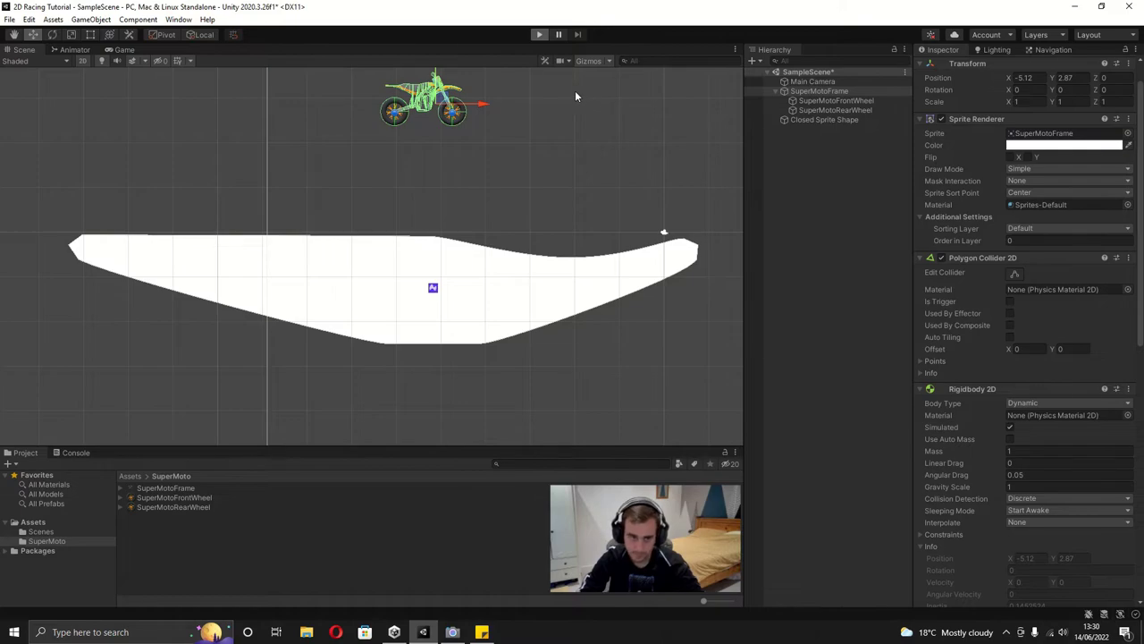
click(540, 35)
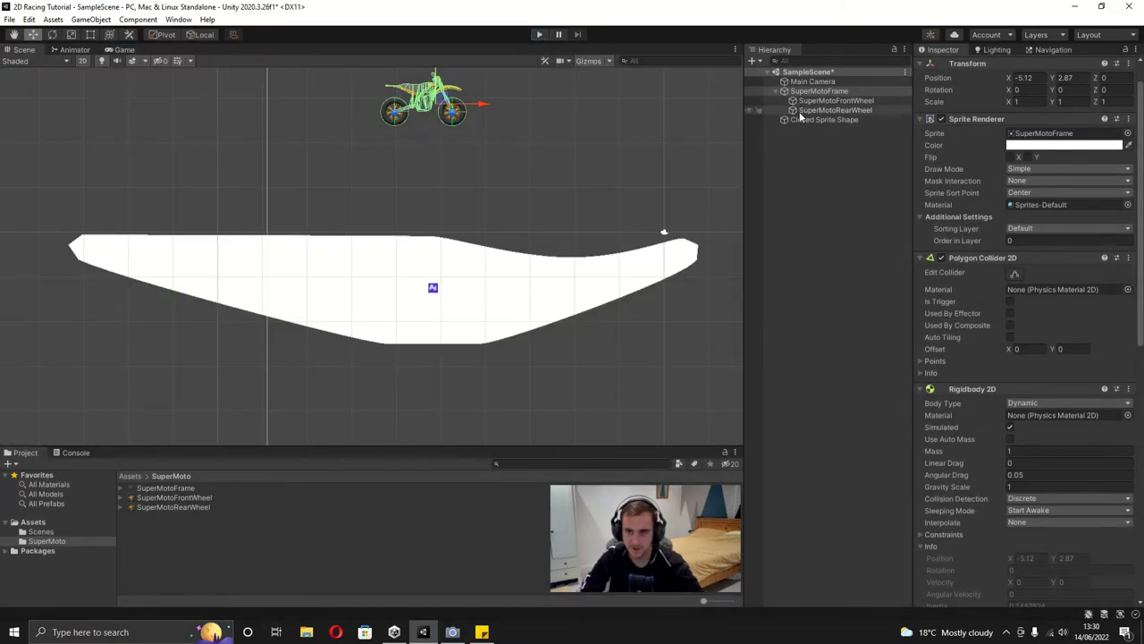
Step: Add a Polygon Collider 2D to the Closed Sprite Shape
click(853, 120)
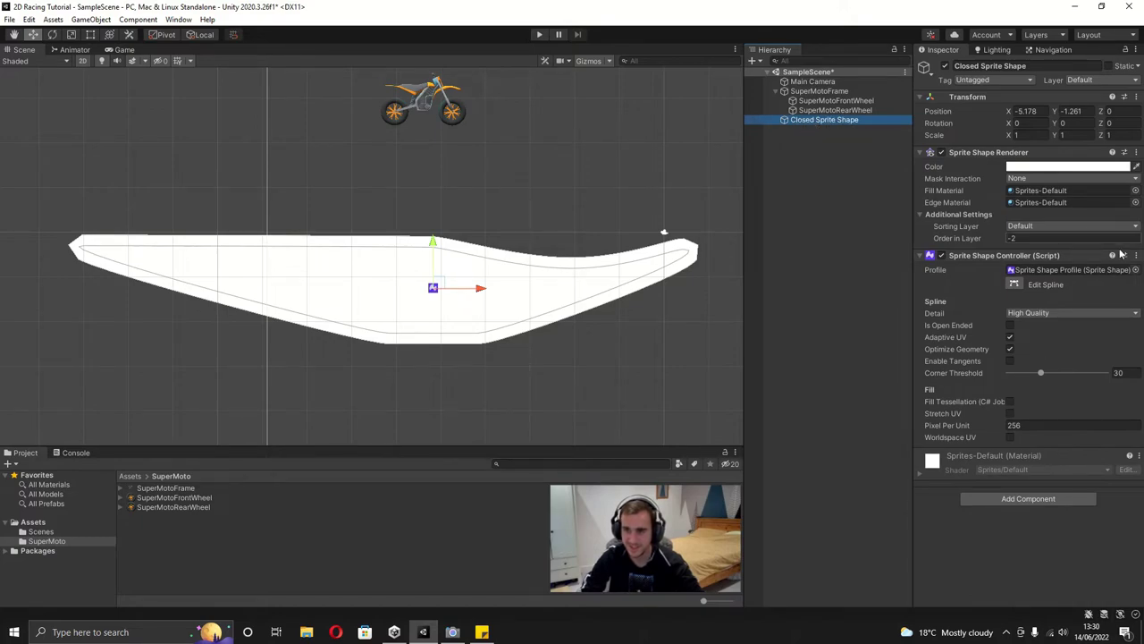
click(1002, 499)
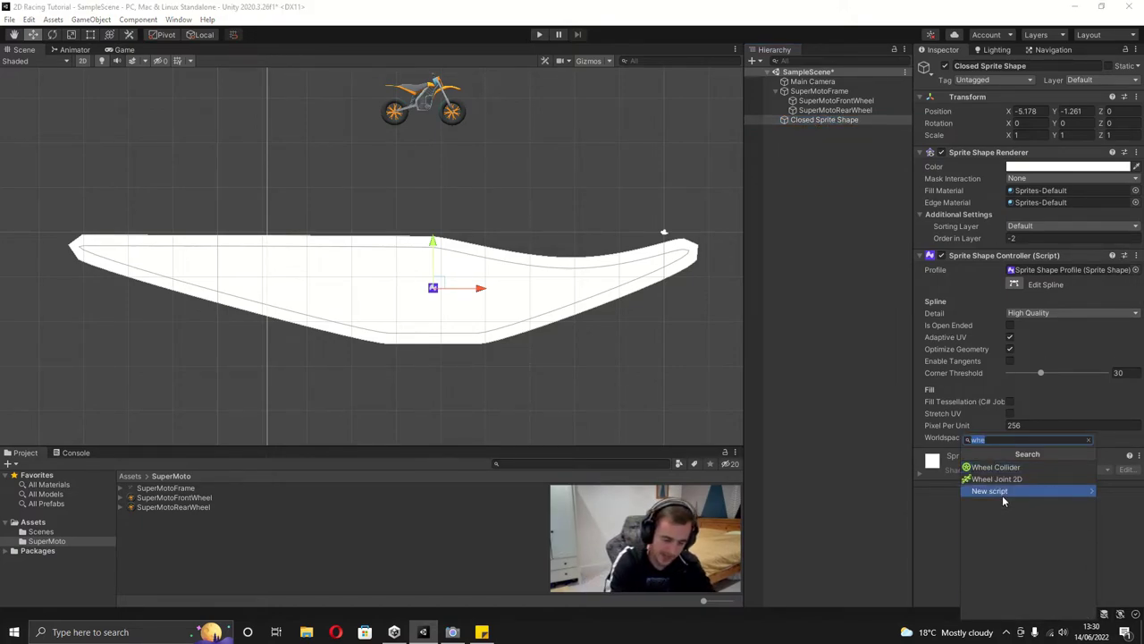
text(po)
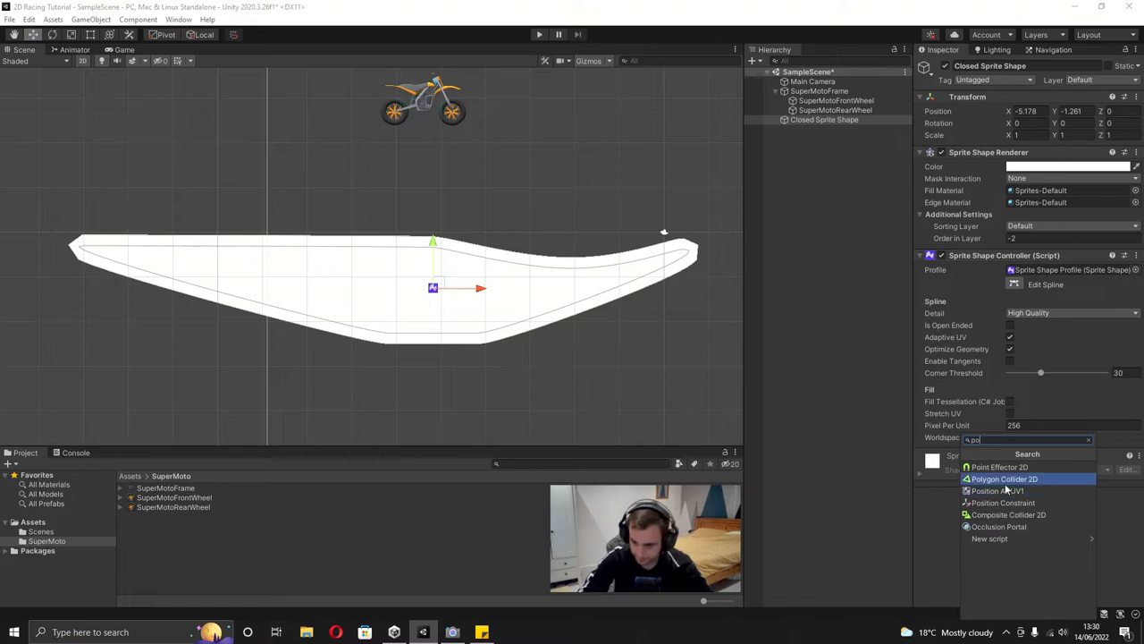
click(1004, 478)
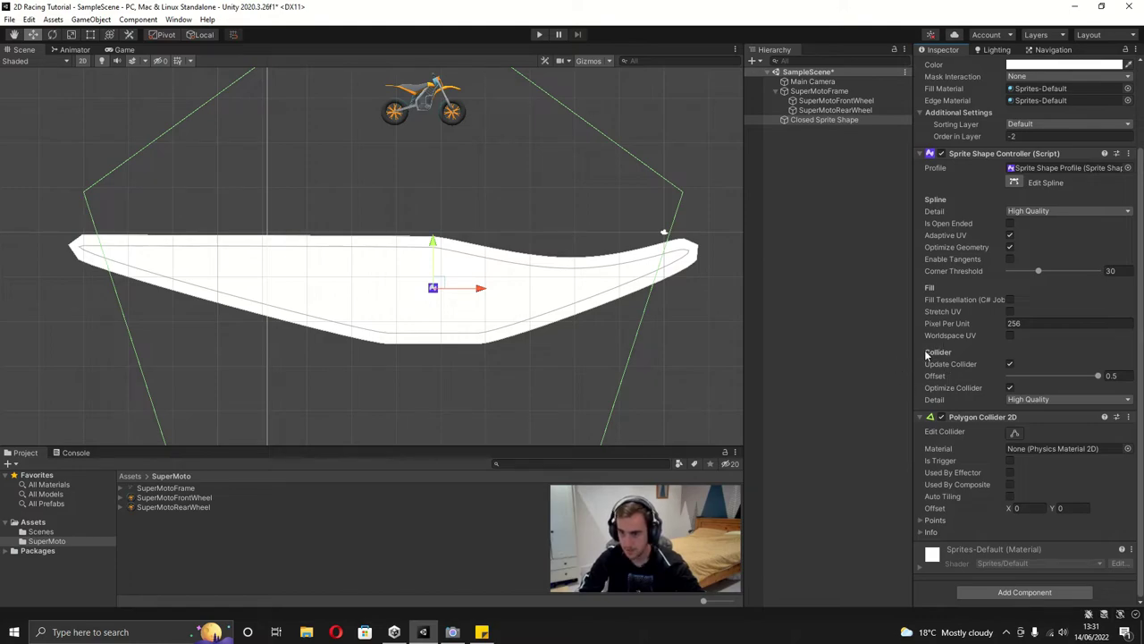
Step: Check the ground collider's detail options, start play mode and adjust SuperMotoFrame's Y position to test how the bike lands
click(1025, 401)
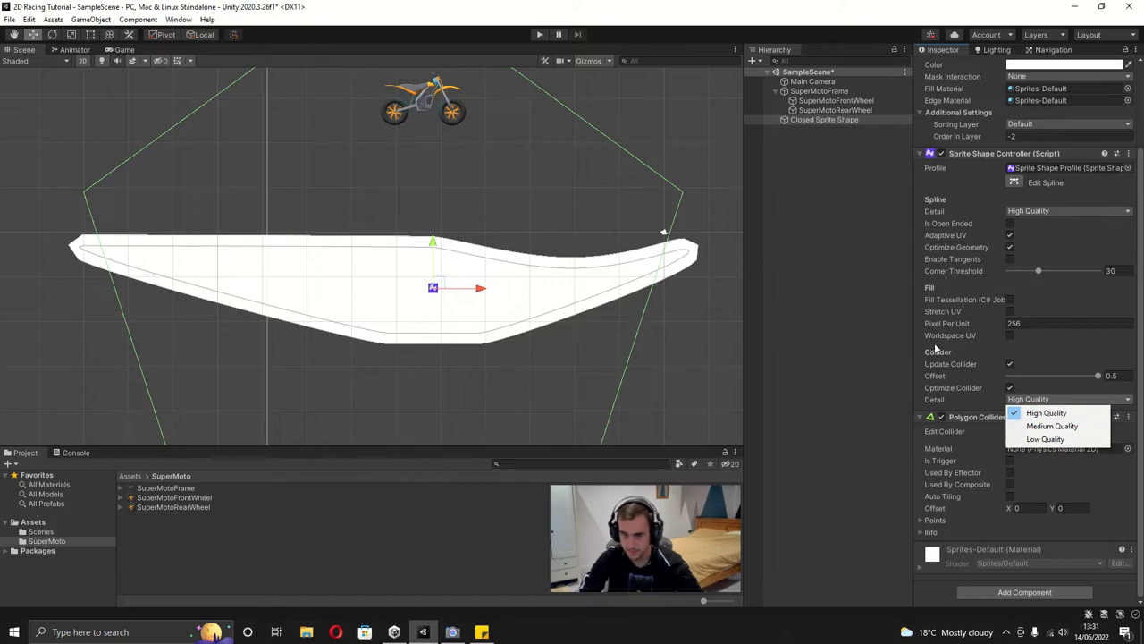
click(1129, 397)
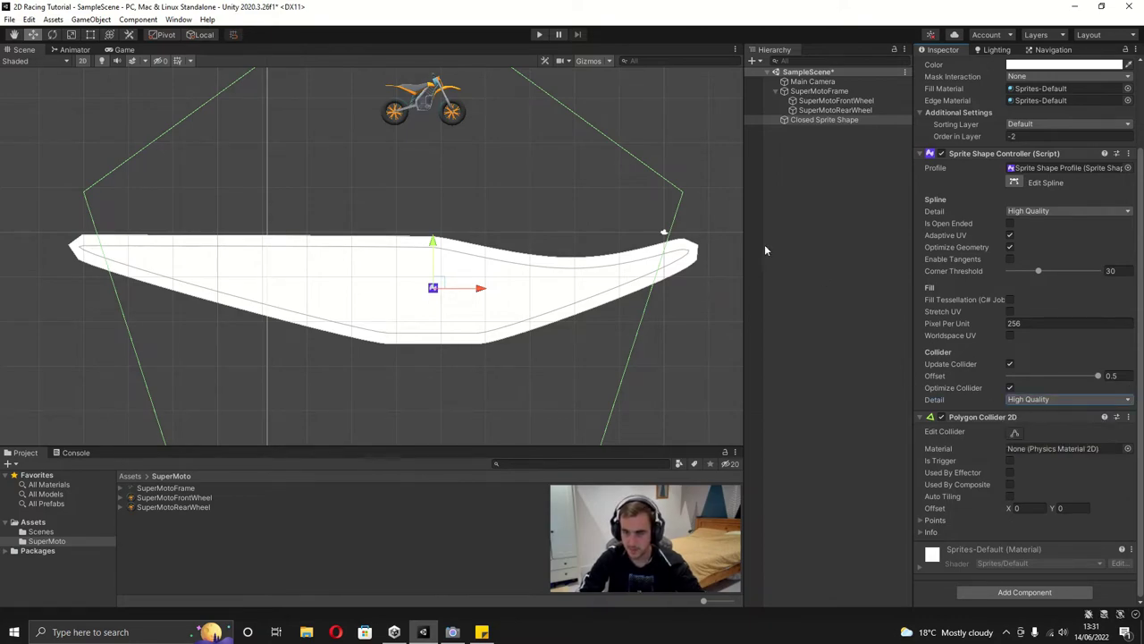
click(539, 34)
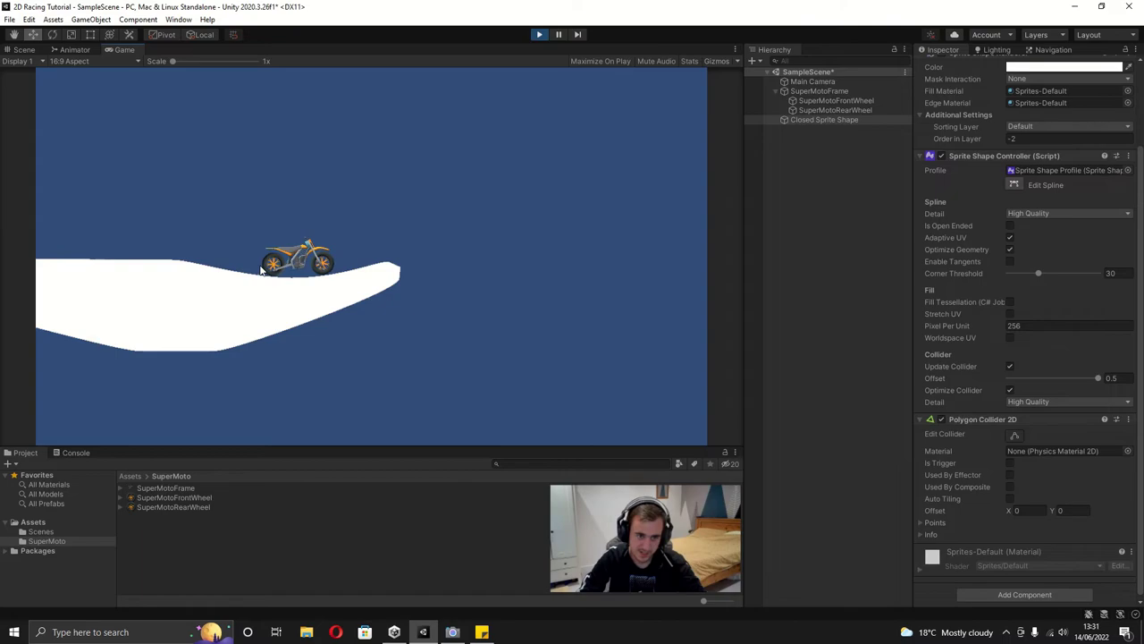
click(801, 91)
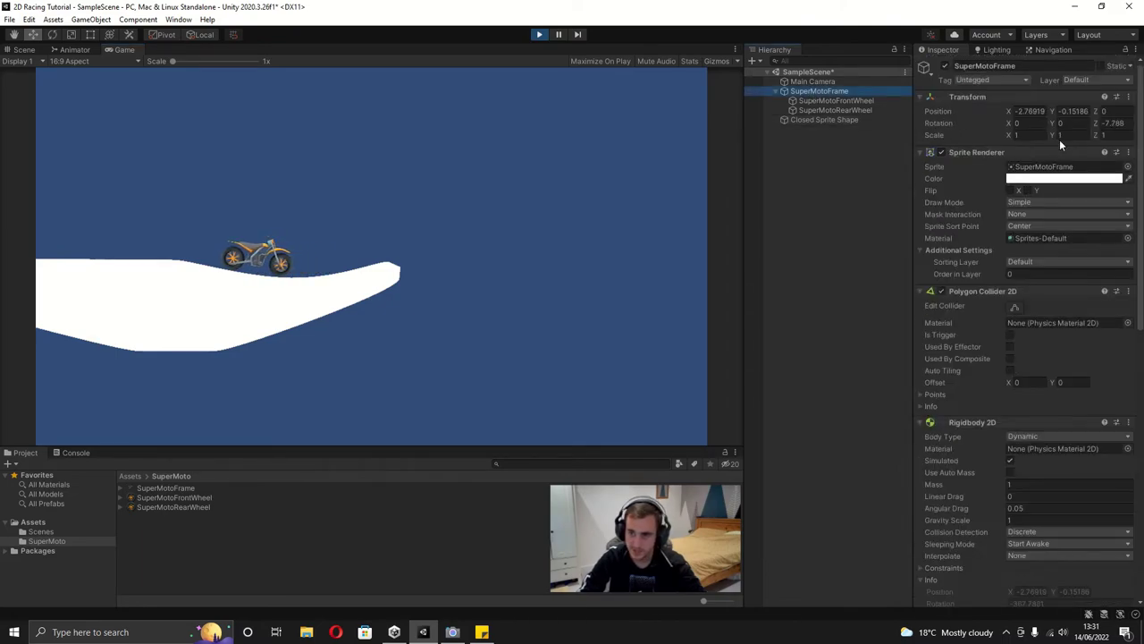
click(1063, 111)
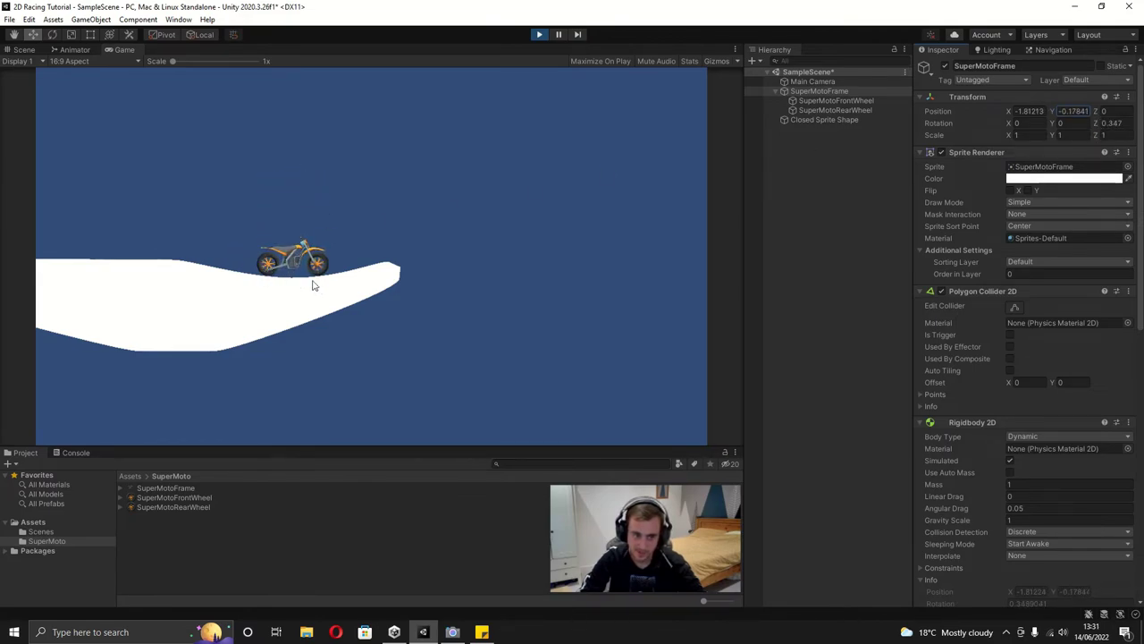
Step: Set the suspension frequency of both SuperMotoFrame wheel joints to 7 in play mode and retest by adjusting the frame's Y position
click(836, 91)
scroll(974, 273, down, 10)
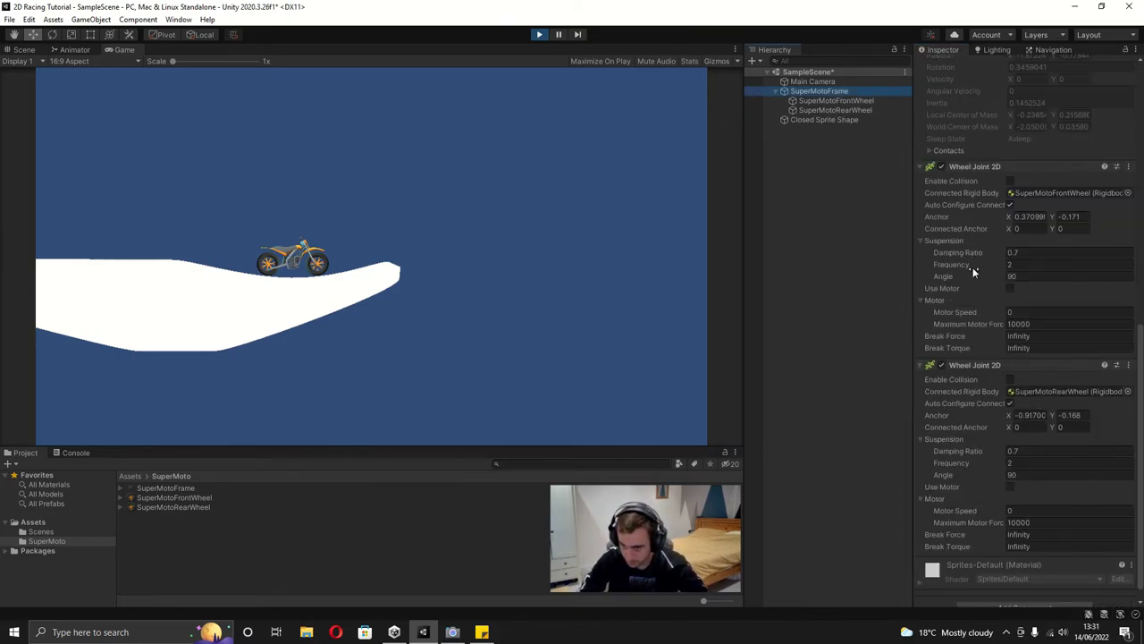
click(1011, 265)
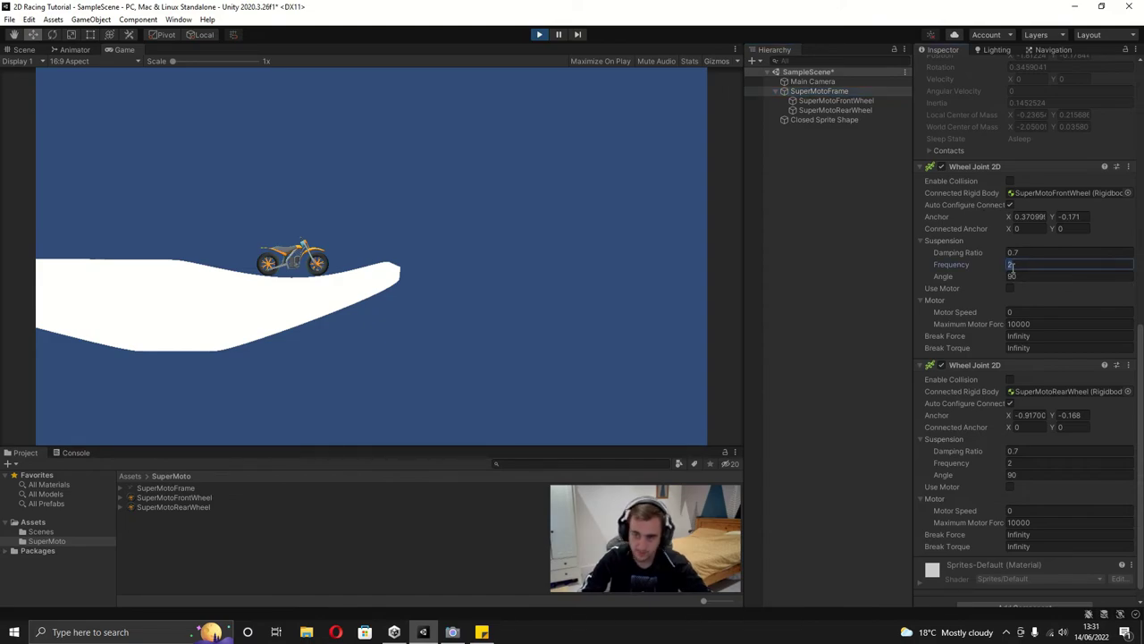
text(1)
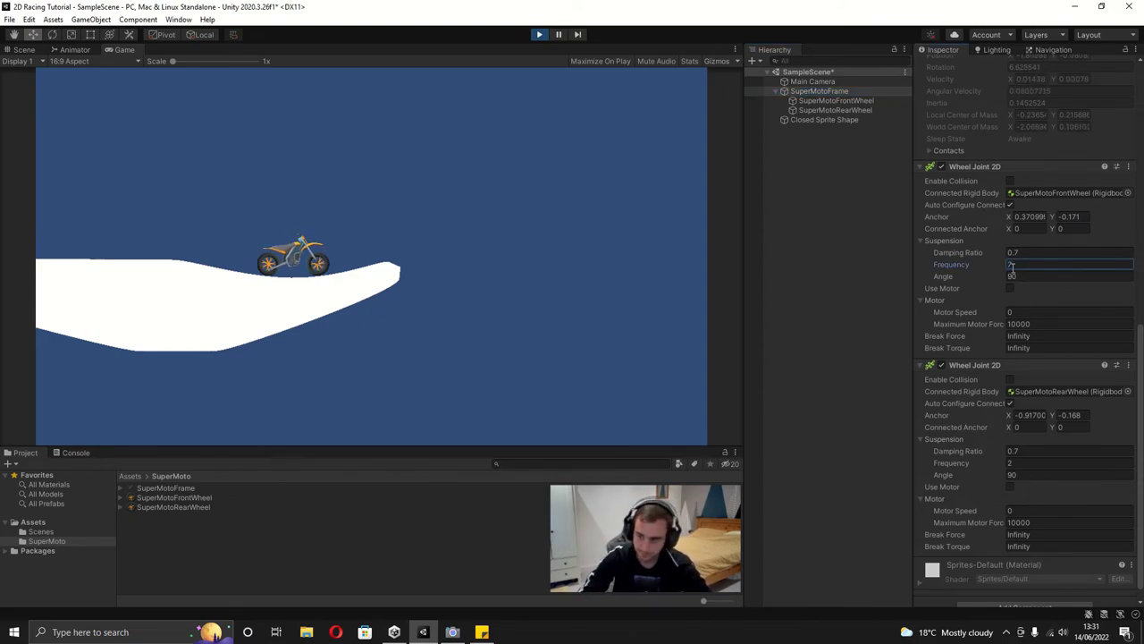
click(1023, 463)
text(7)
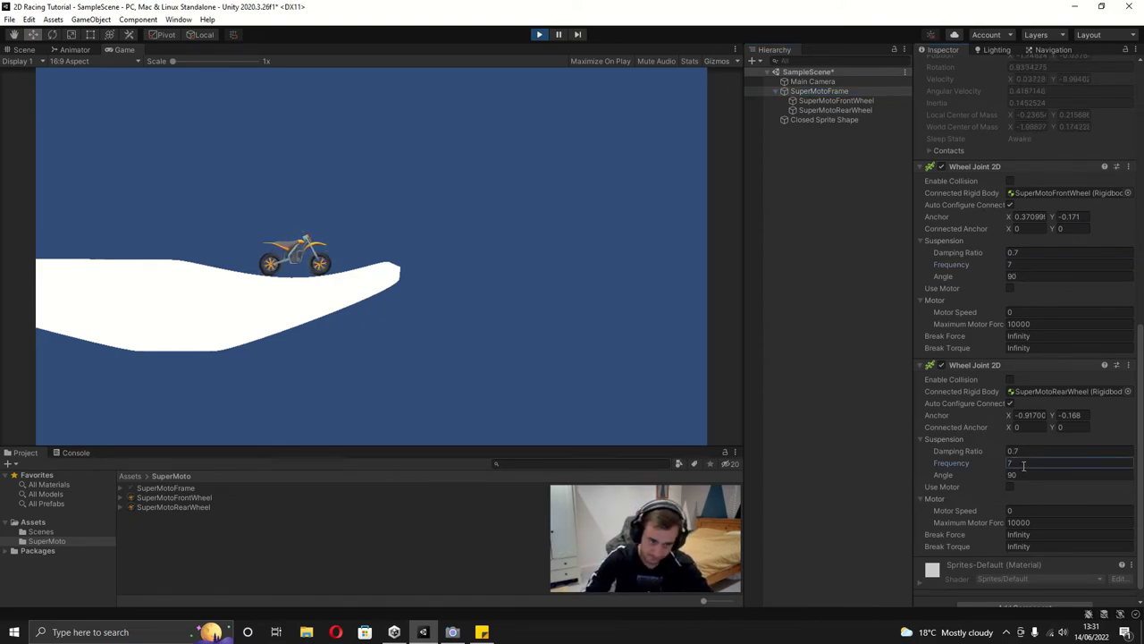
click(836, 91)
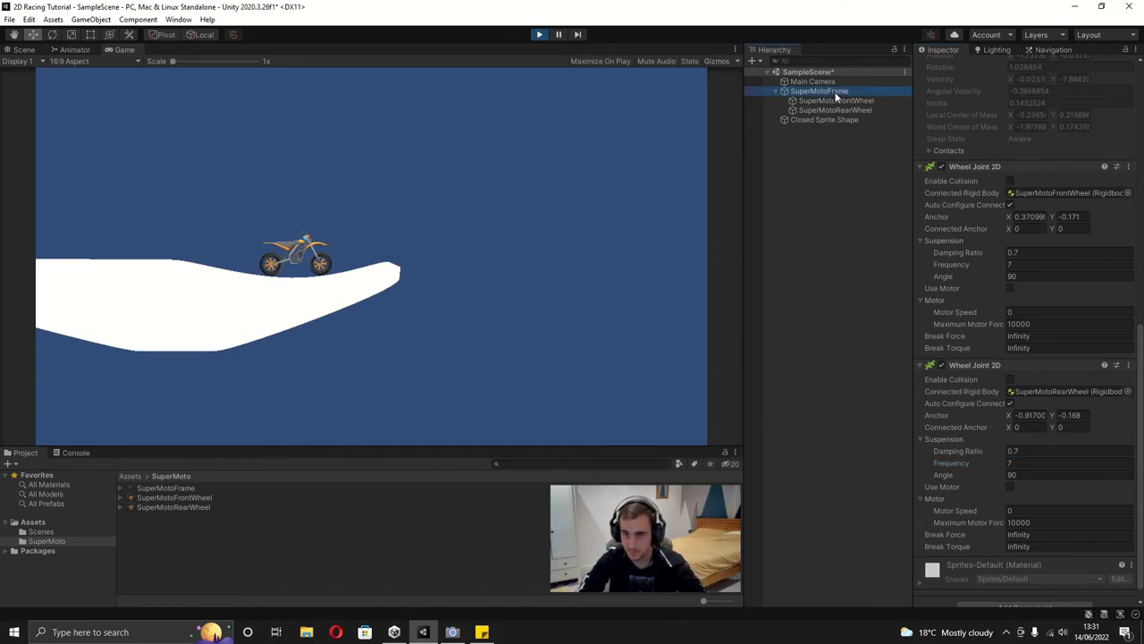
click(1054, 110)
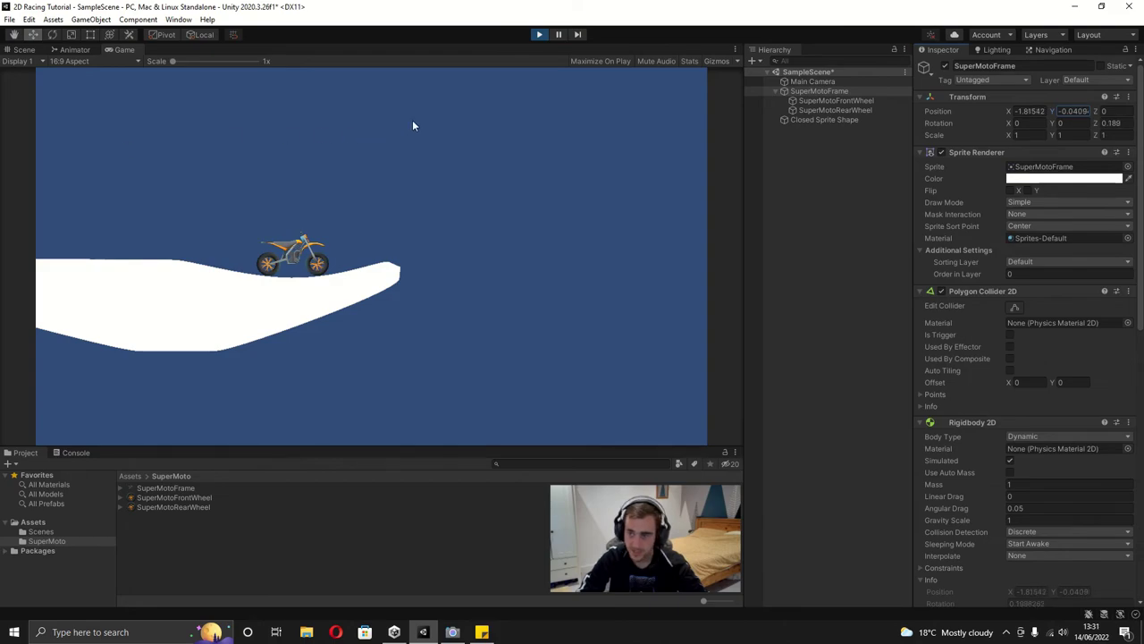
Step: Set SuperMotoFrame's Rigidbody 2D mass to 150 in play mode and adjust its Y position to retest the suspension
click(841, 91)
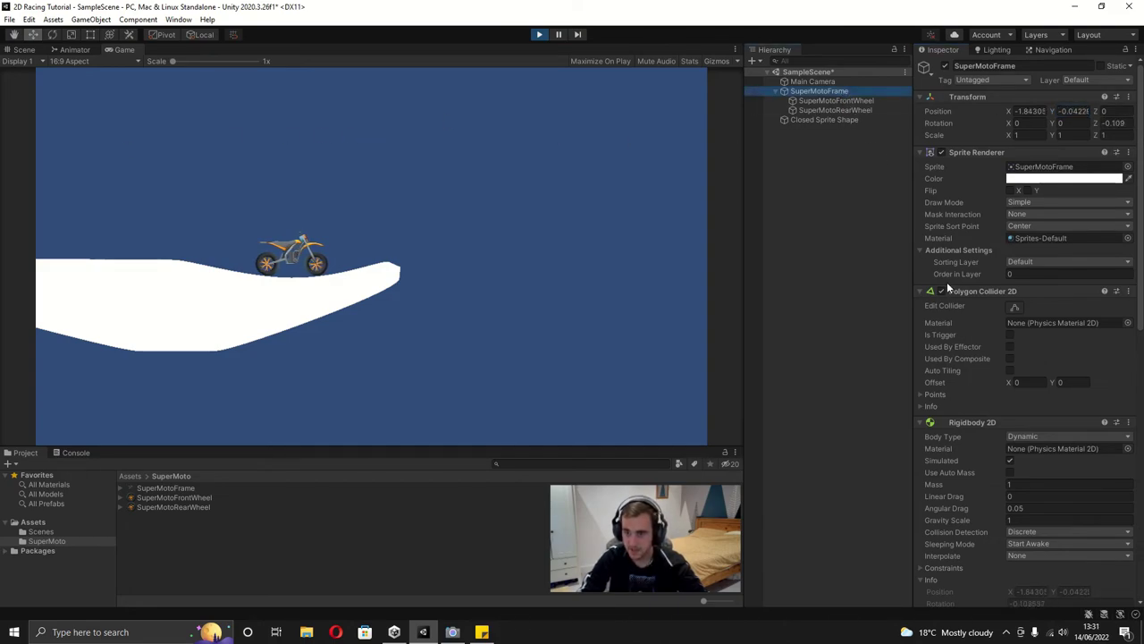
click(1020, 483)
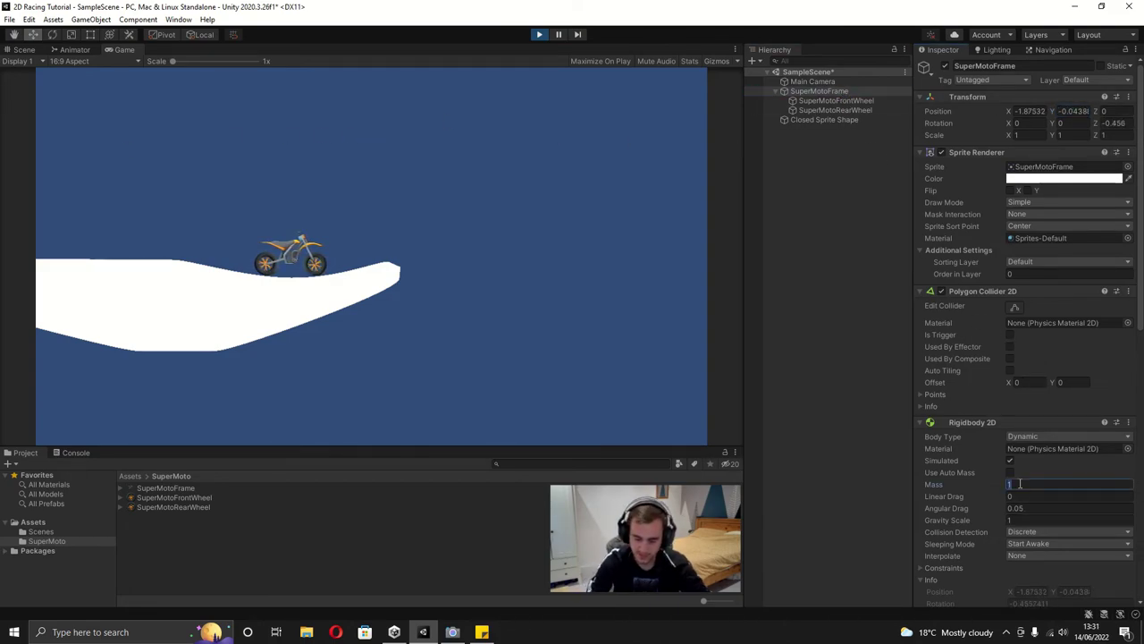
text(150)
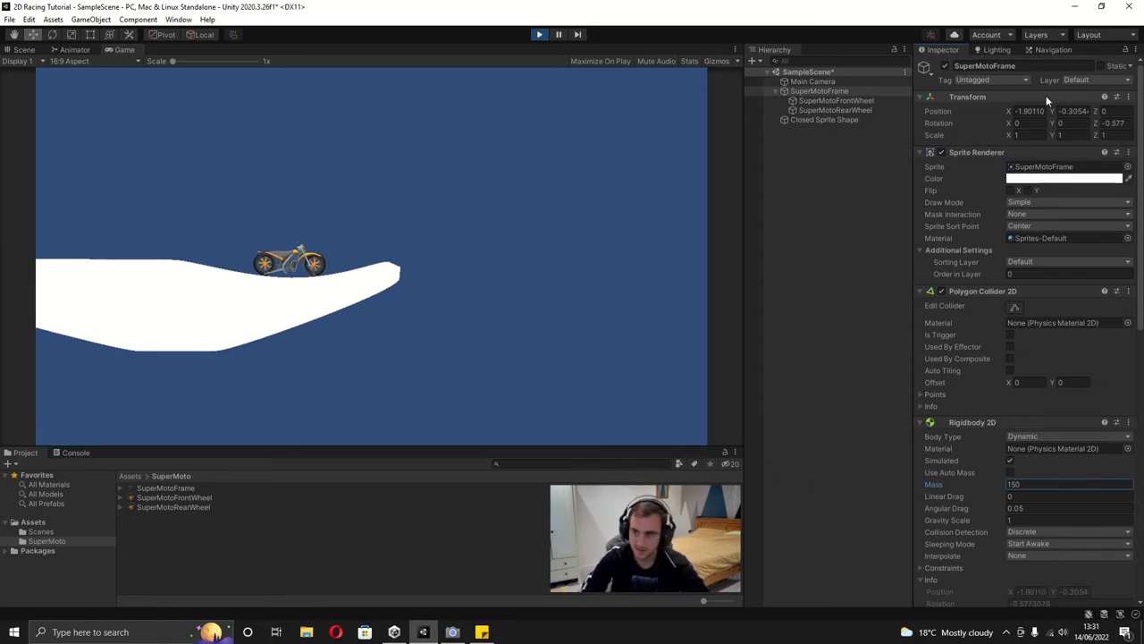
click(1056, 114)
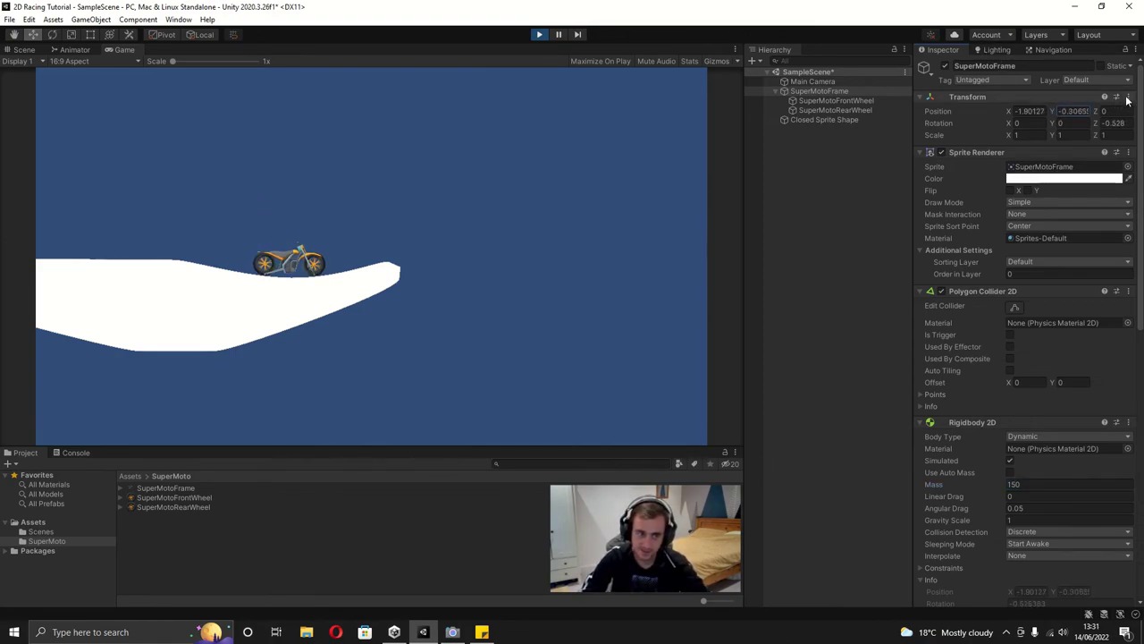
Step: Set the Rigidbody 2D mass of SuperMotoFrontWheel and SuperMotoRearWheel together to 10 in play mode
click(878, 100)
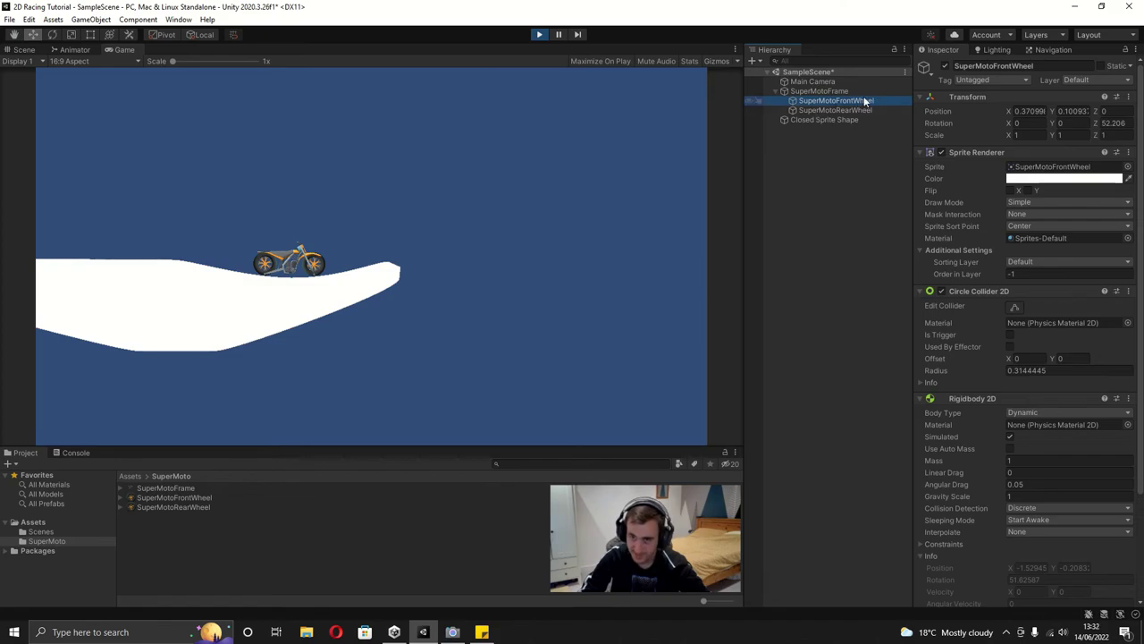
shift+click(849, 111)
click(1025, 459)
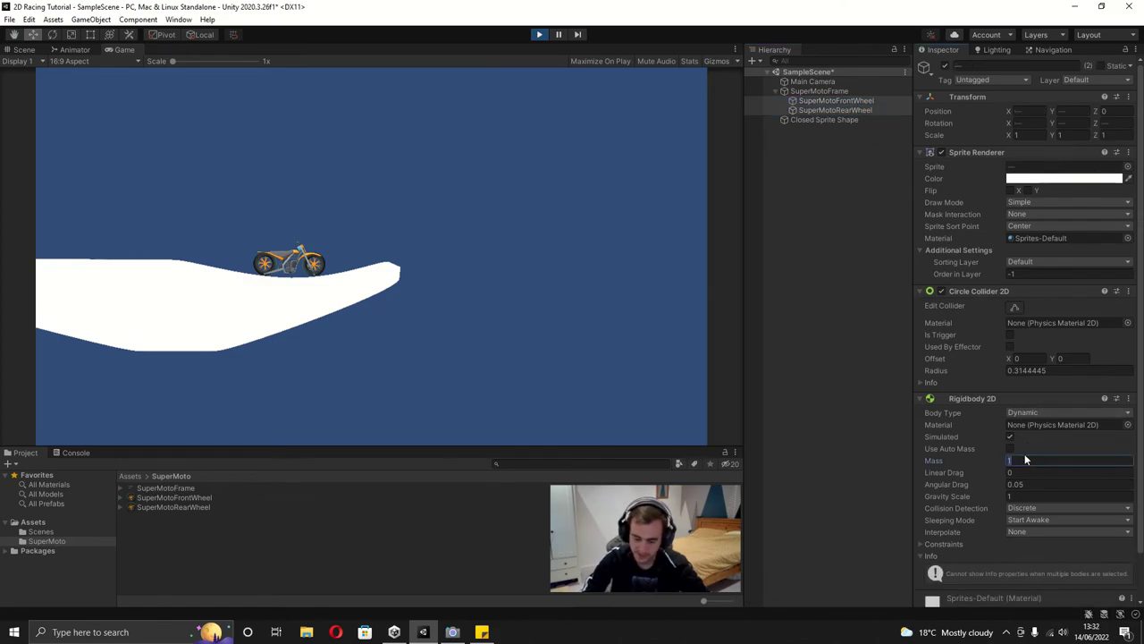
text(10)
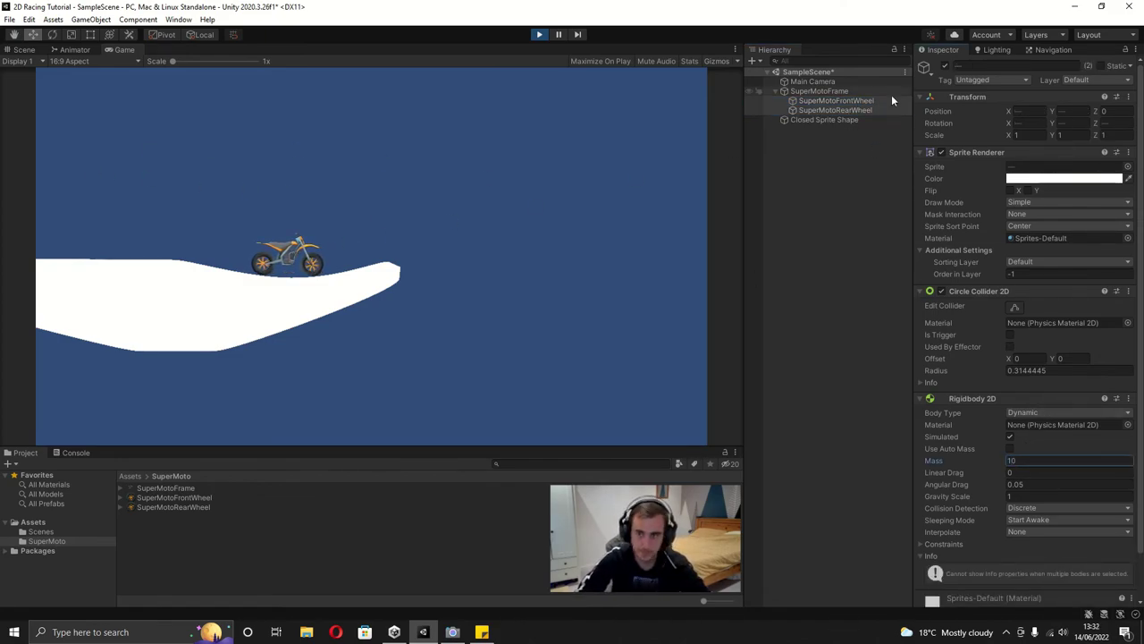
Step: Raise SuperMotoFrame to about Y 49.94 to test a high drop onto the ground, and stop play mode
click(851, 92)
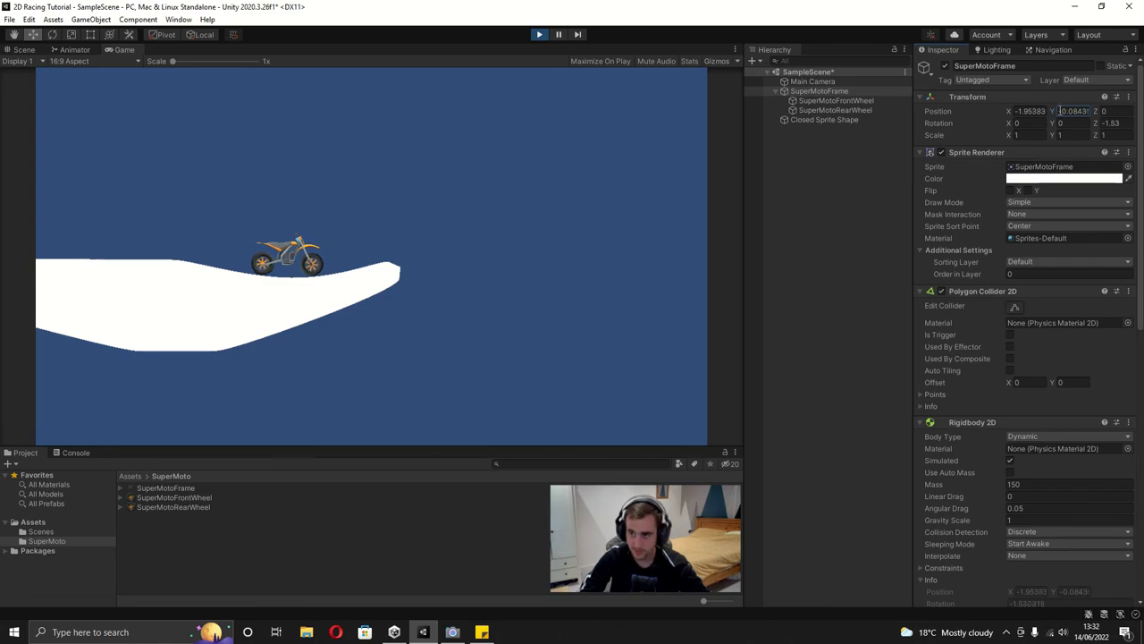
drag(1053, 111, 0, 138)
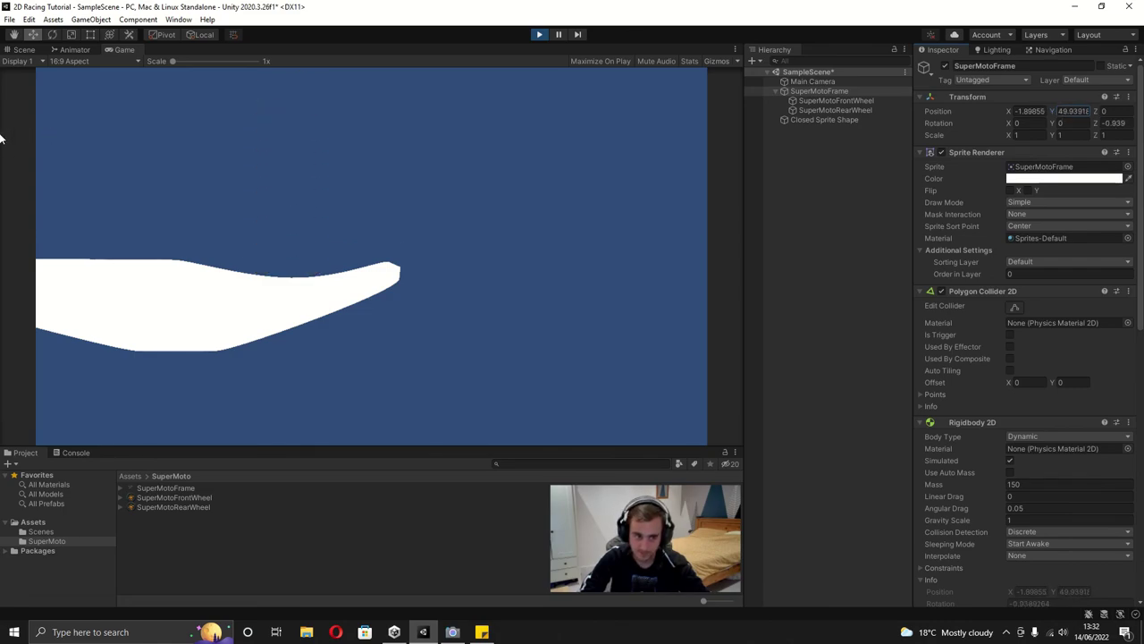
click(539, 34)
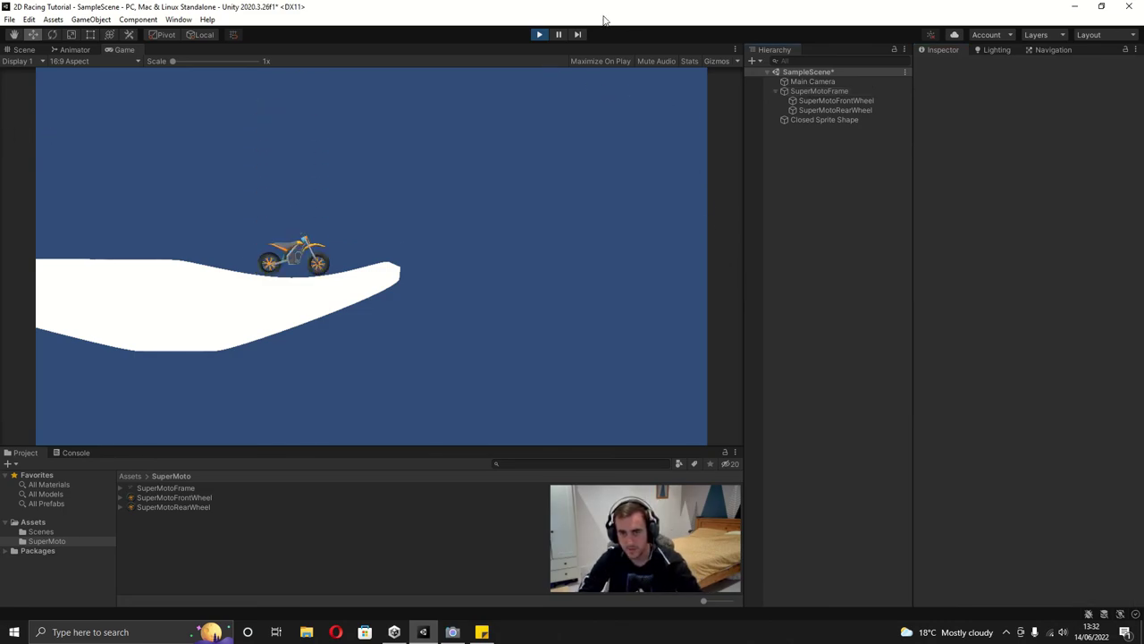